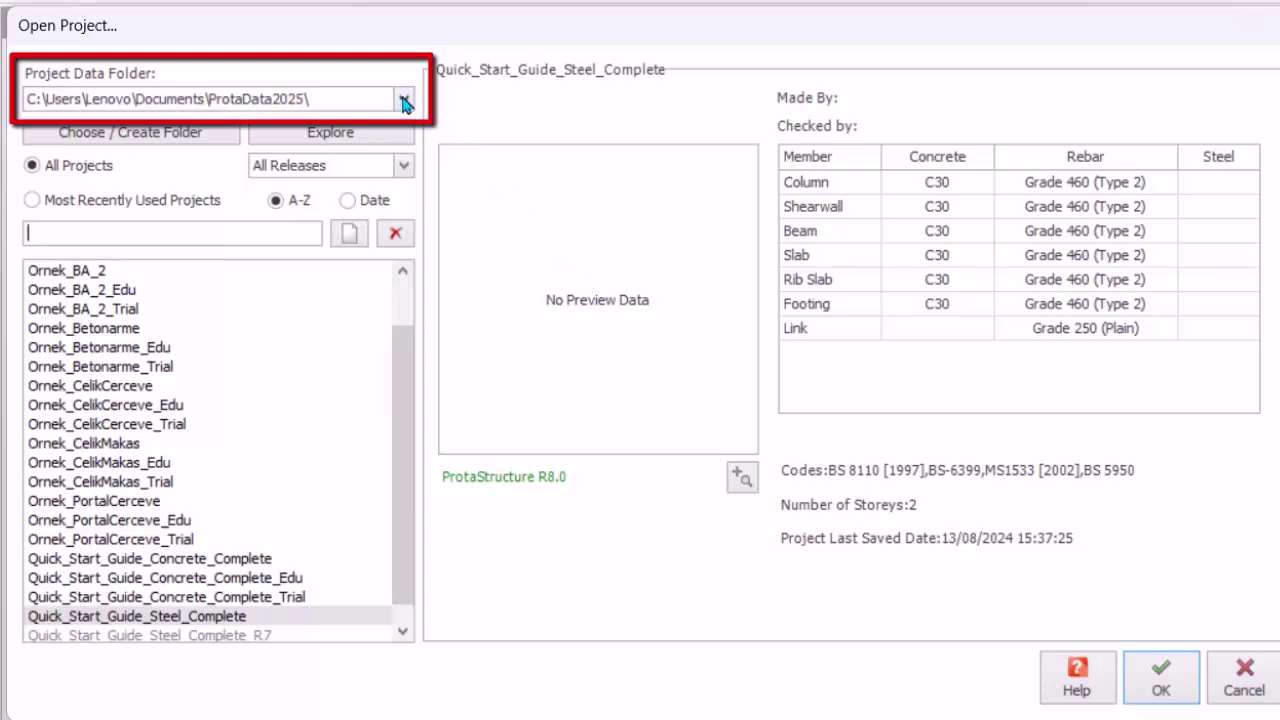
# - Preview the Concrete_Edu and Steel quick-start projects, ending on Quick_Start_Guide_Concrete_Complete
pyautogui.moveTo(403, 449); pyautogui.dragTo(393, 540)
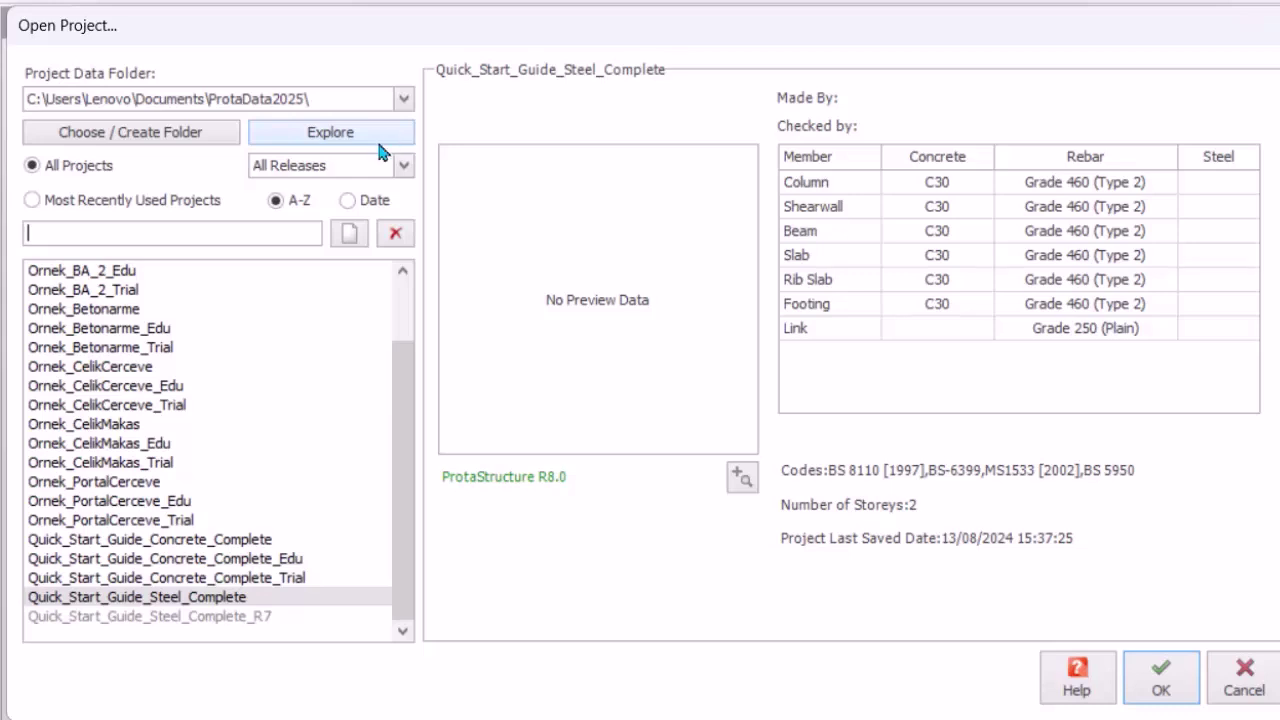
pyautogui.click(222, 560)
pyautogui.click(221, 596)
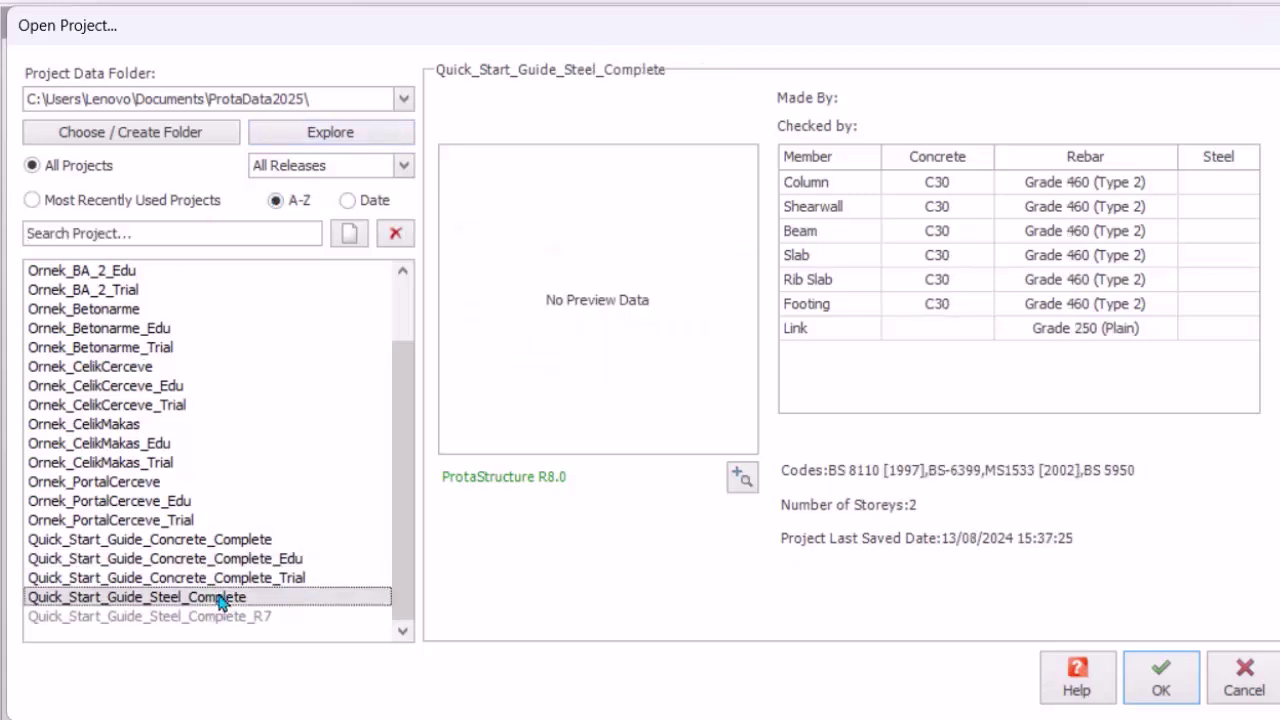
pyautogui.click(212, 542)
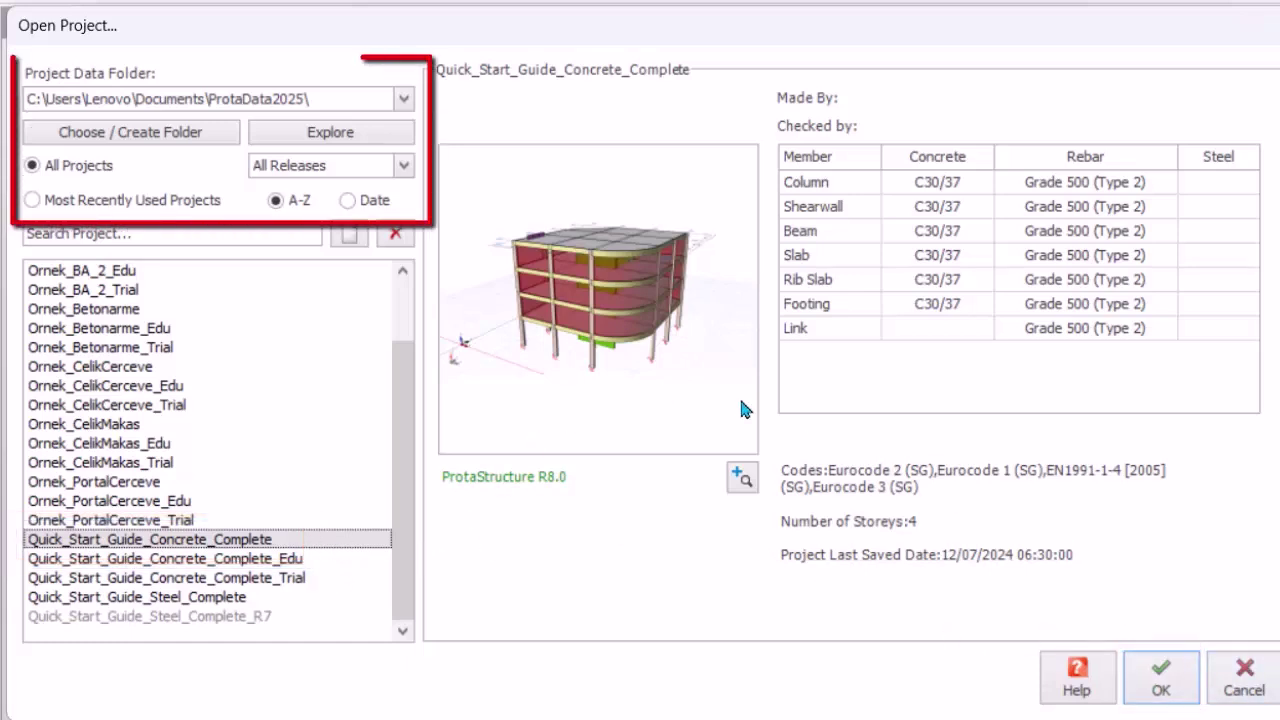
pyautogui.click(404, 99)
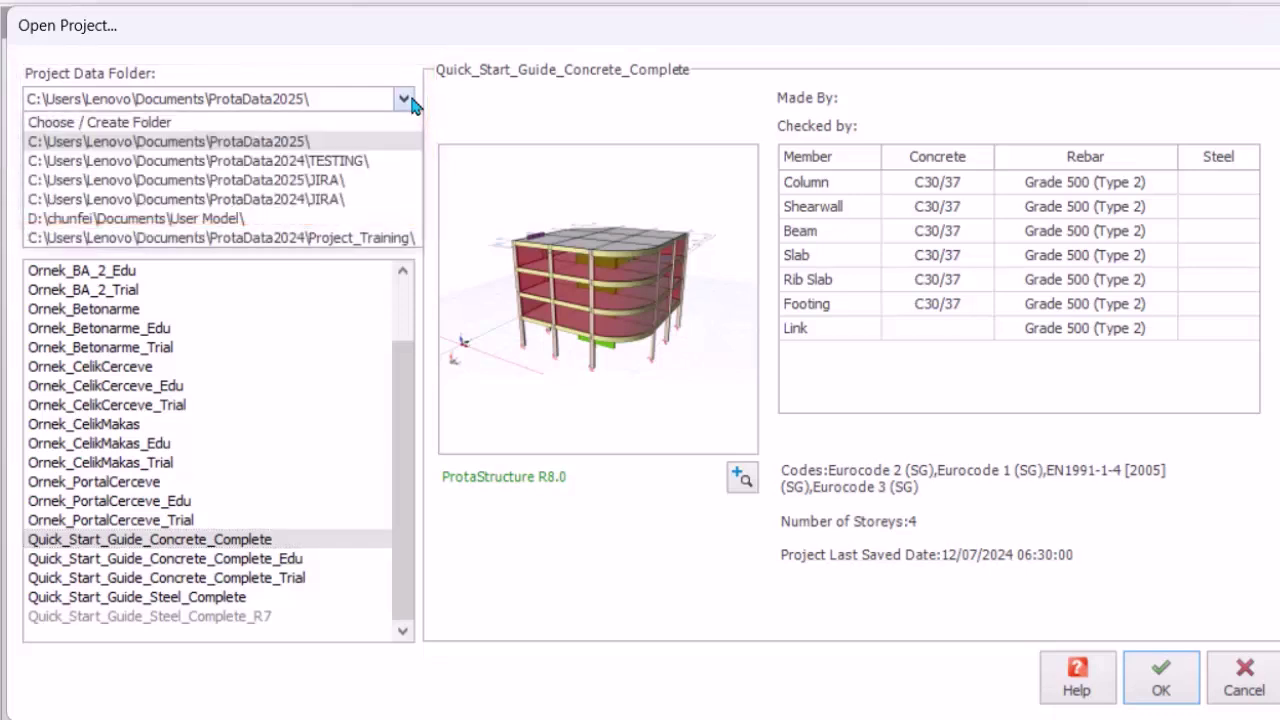
pyautogui.click(314, 141)
pyautogui.click(32, 200)
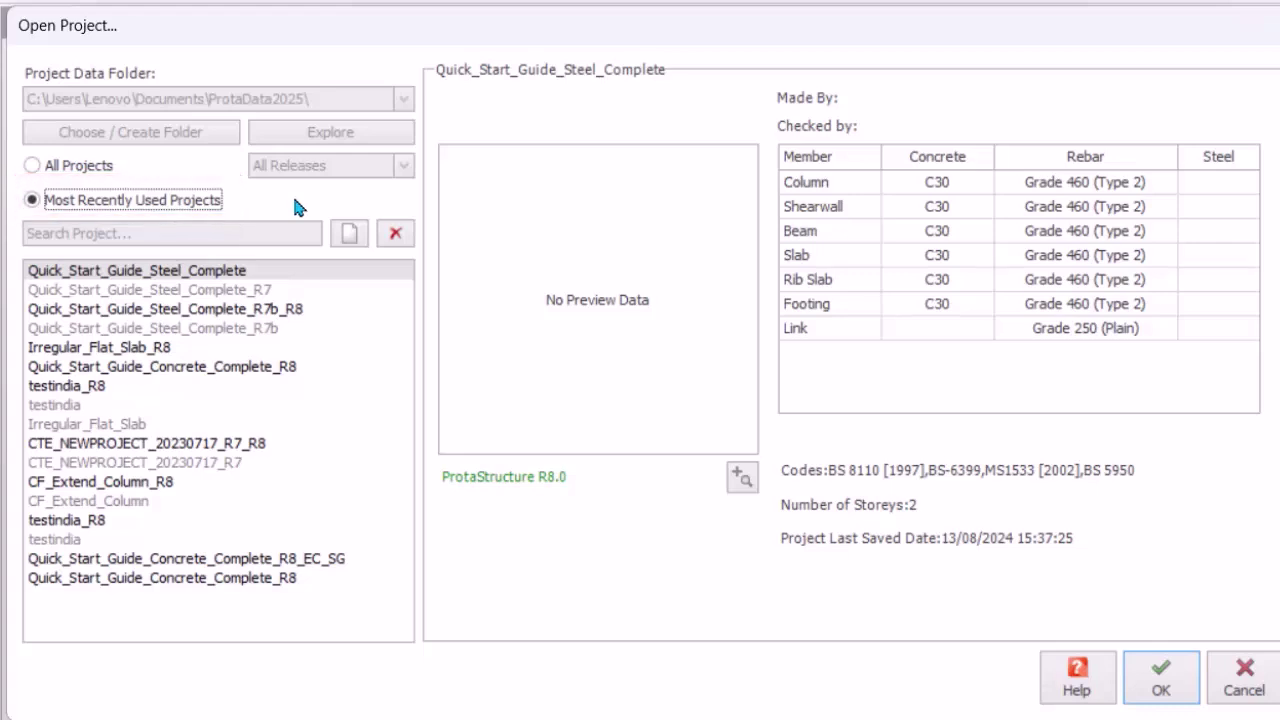
pyautogui.click(85, 423)
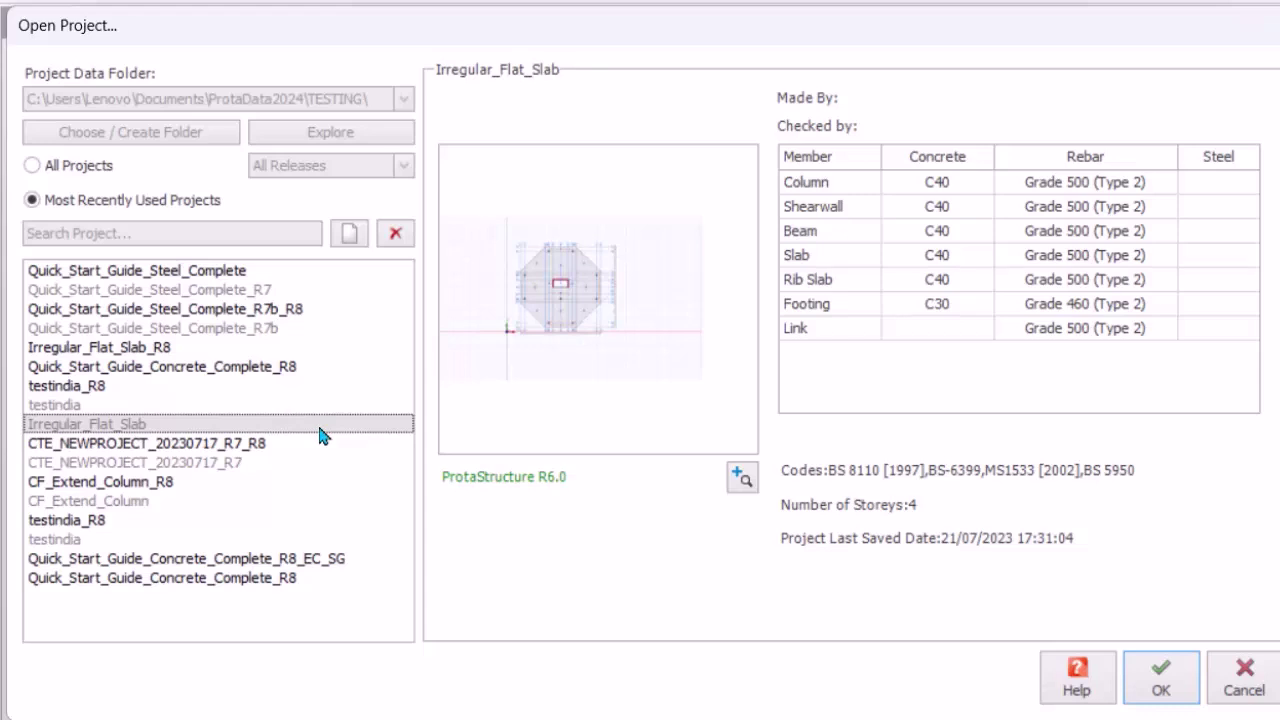
pyautogui.click(34, 165)
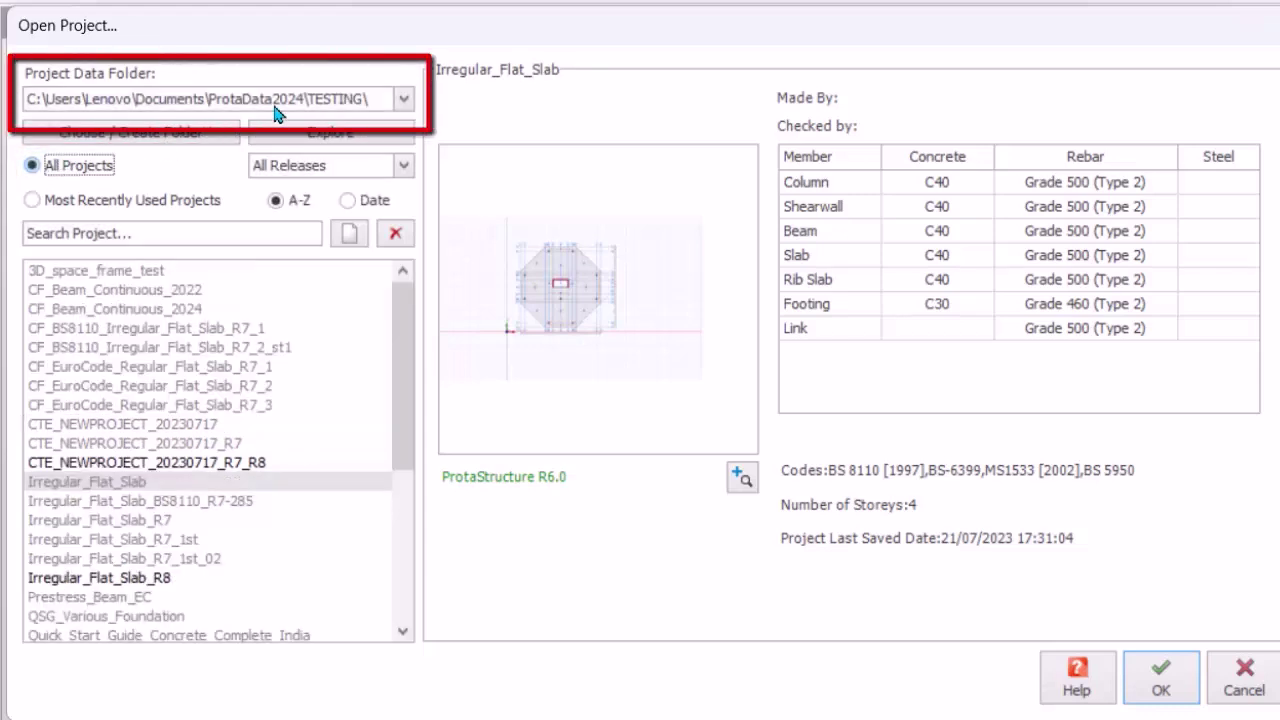
pyautogui.click(404, 108)
pyautogui.click(364, 146)
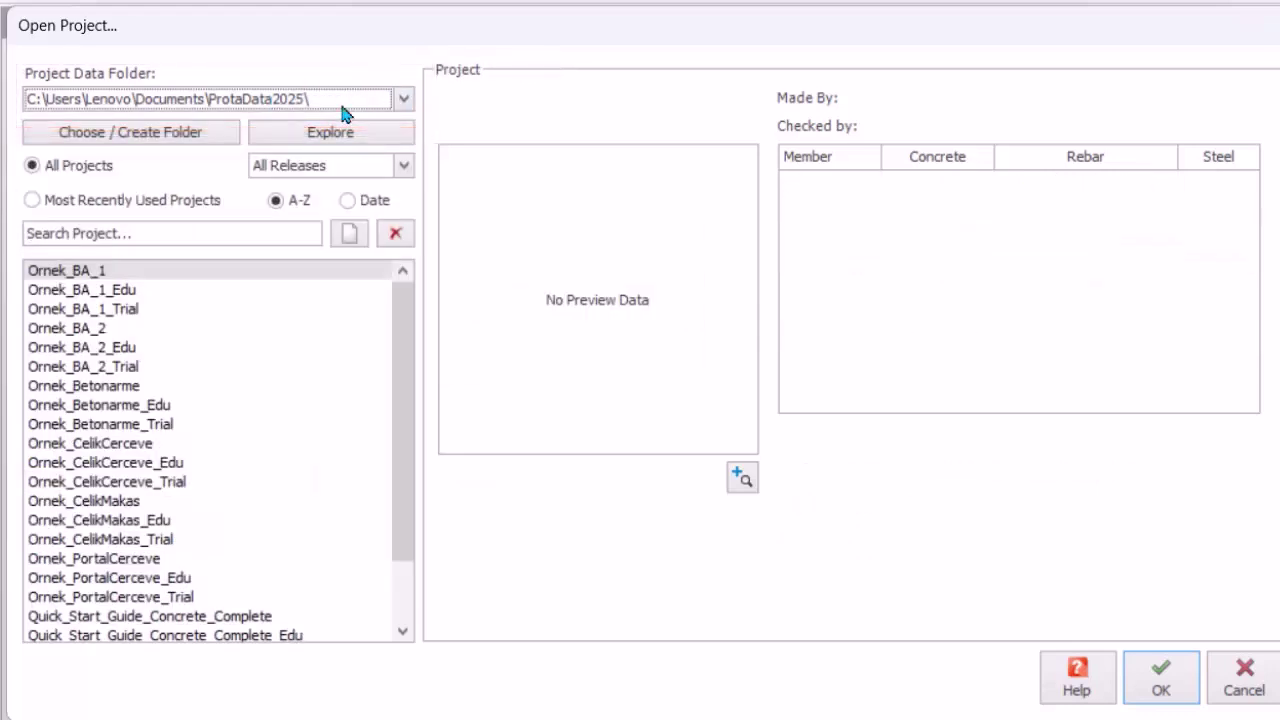
# - Create a project coded Training_1 using the Singapore (EuroCode) template
pyautogui.click(354, 238)
pyautogui.write('T')
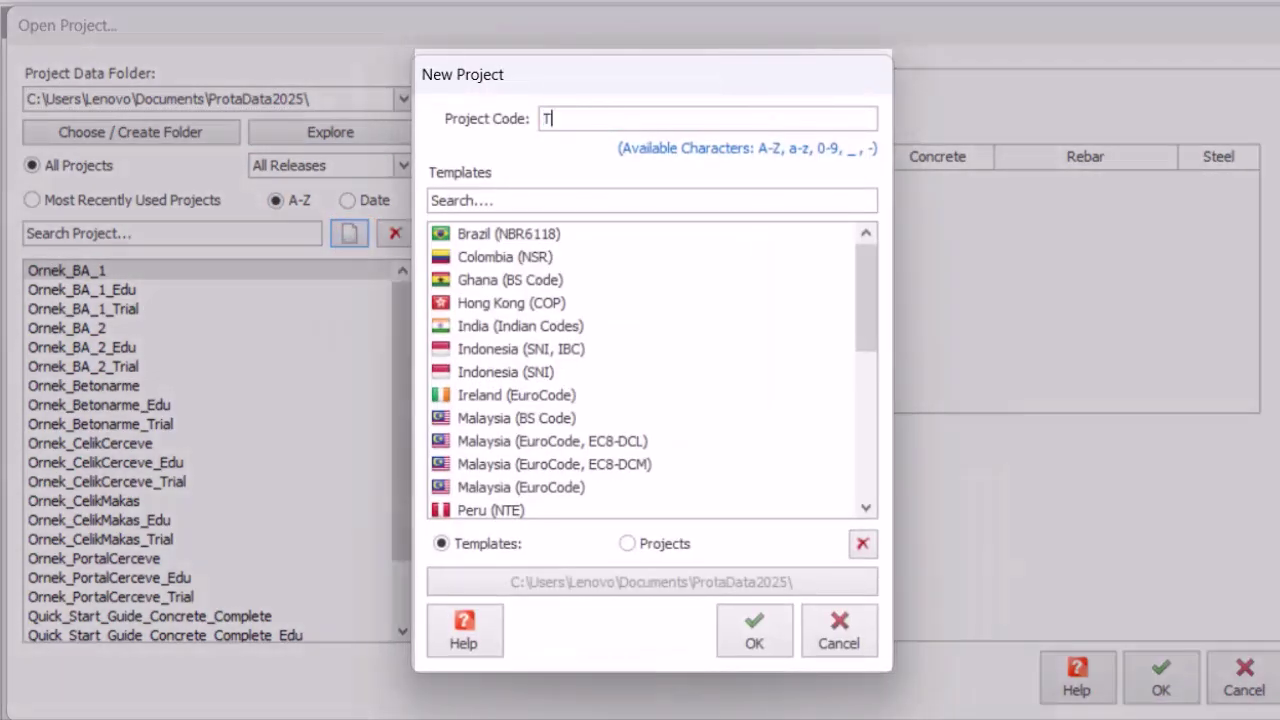
pyautogui.write('raini')
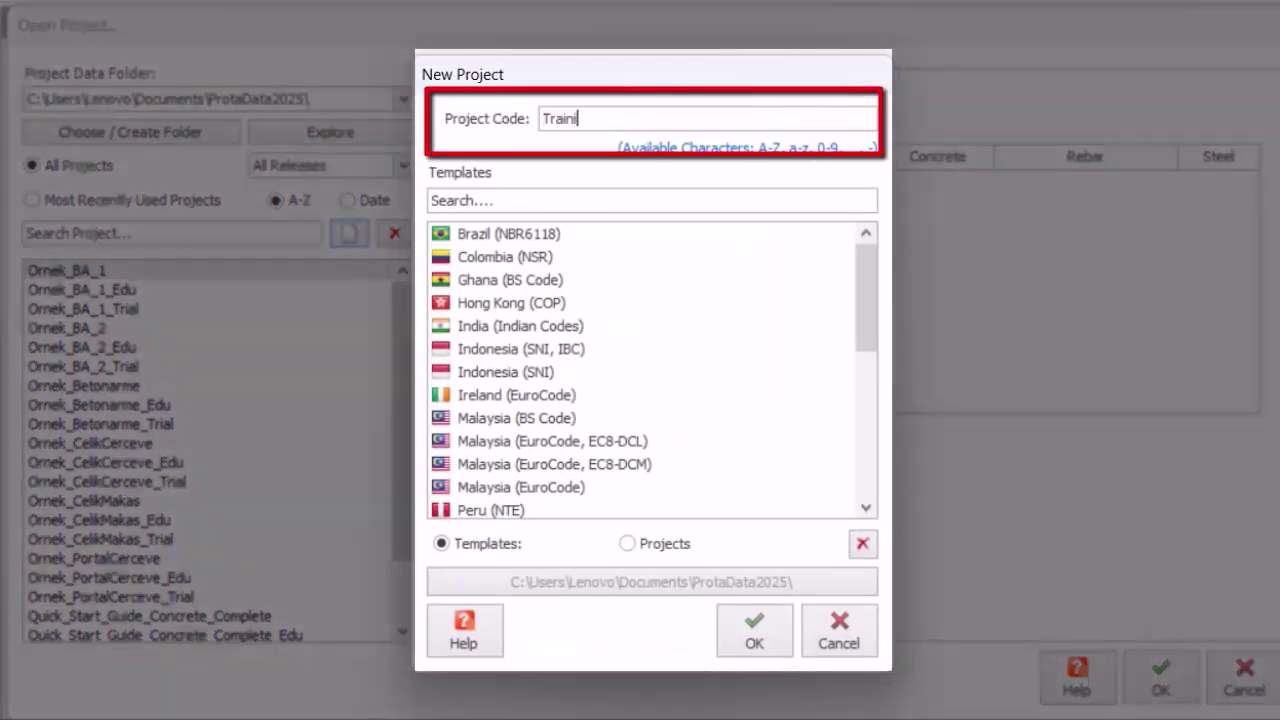
pyautogui.write('ng_1')
pyautogui.scroll(-3, 717, 437)
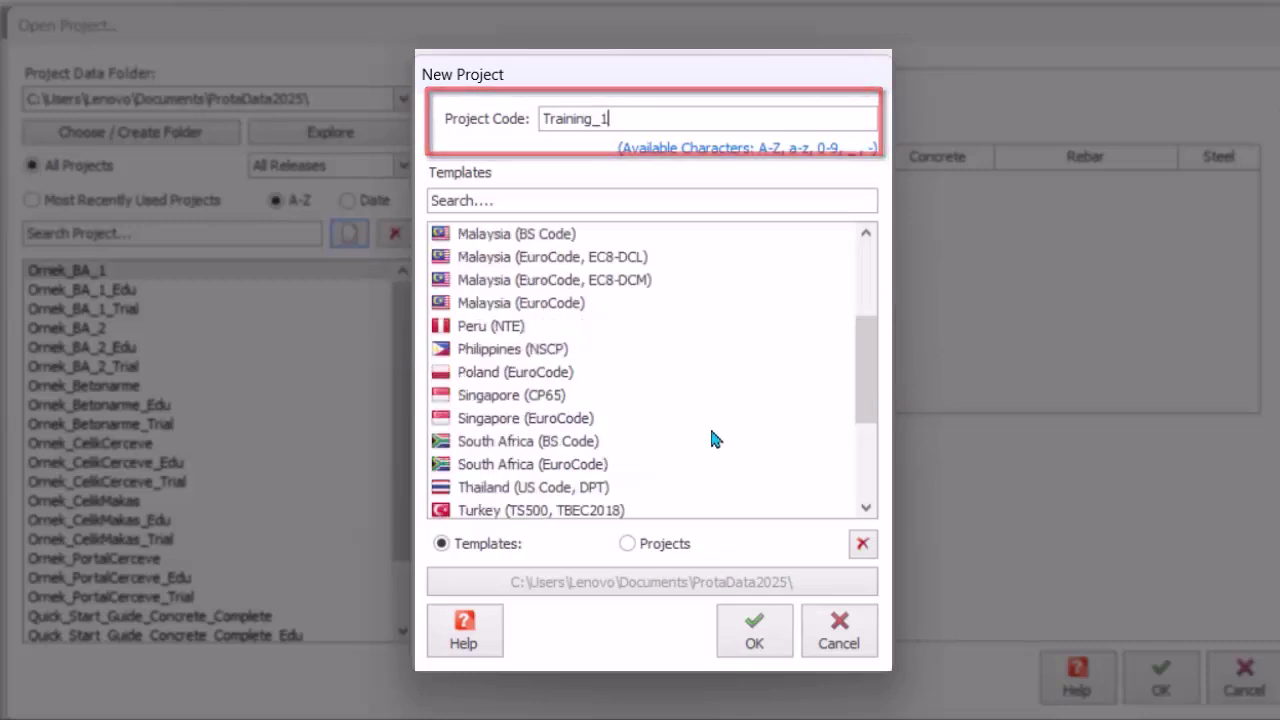
pyautogui.click(527, 420)
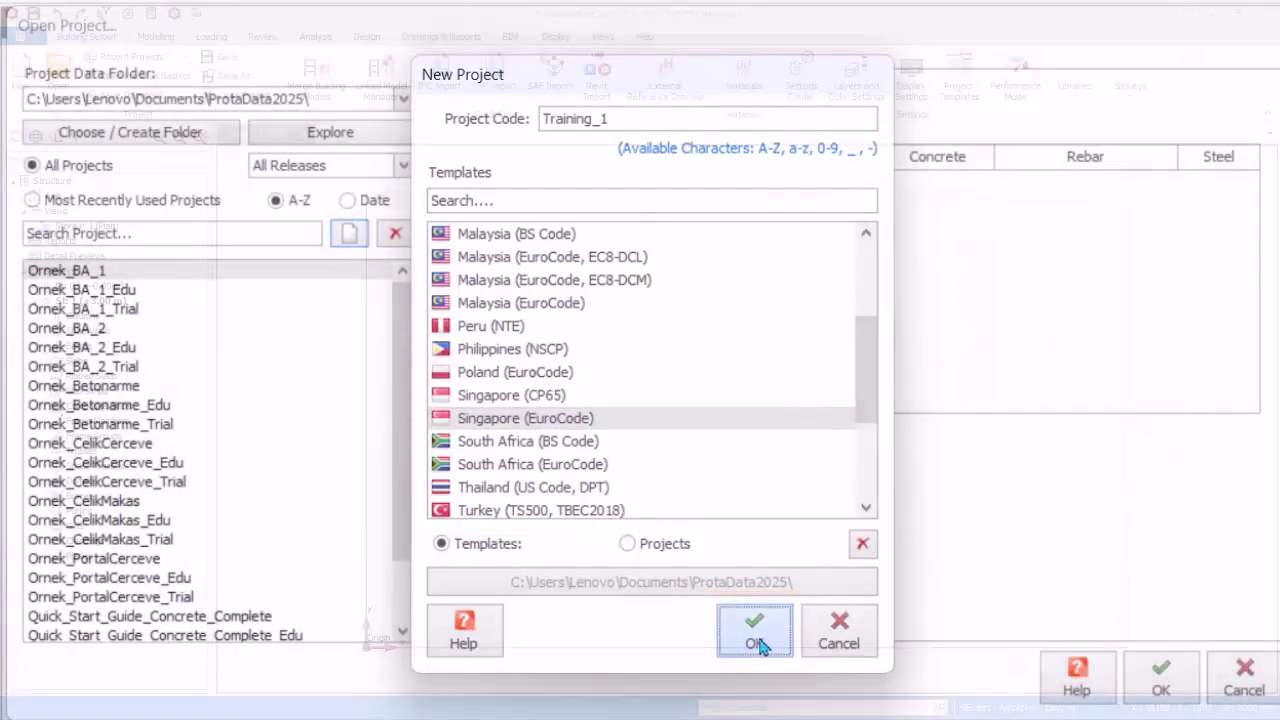
pyautogui.click(757, 643)
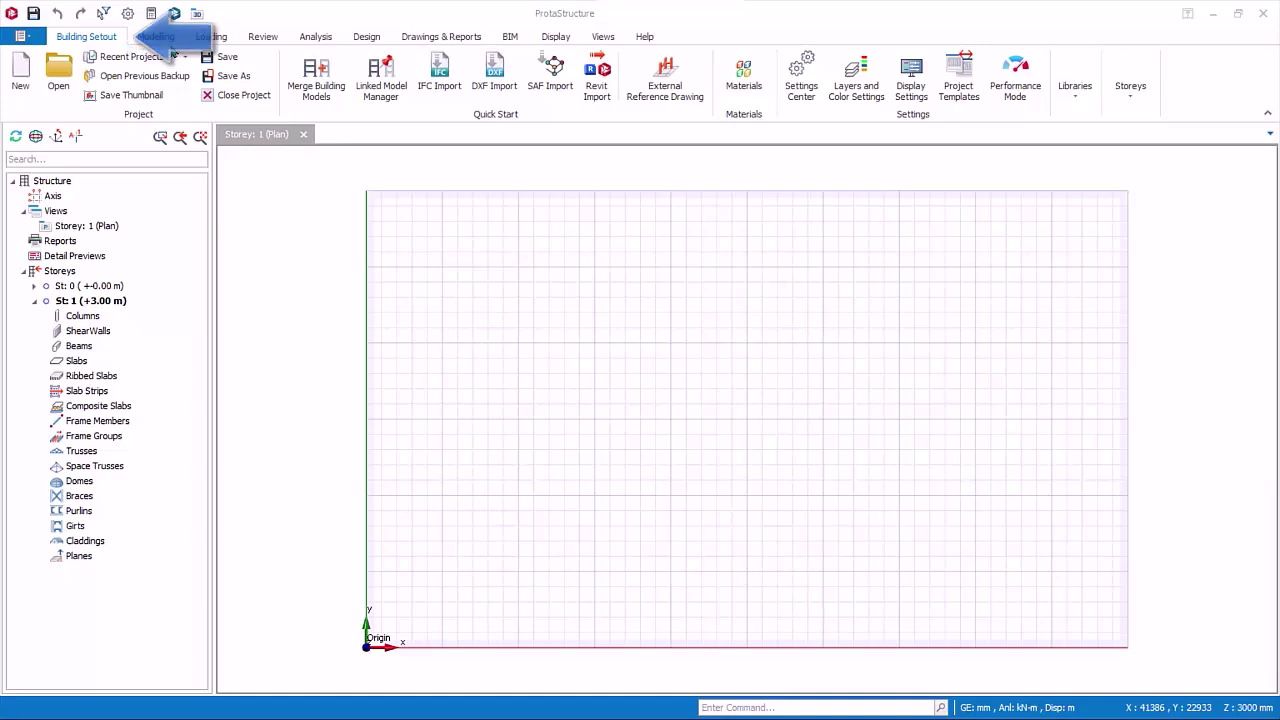
# - Cycle through the Modelling, Loading, Review, Analysis, Design and Drawings & Reports ribbon tabs
pyautogui.click(155, 37)
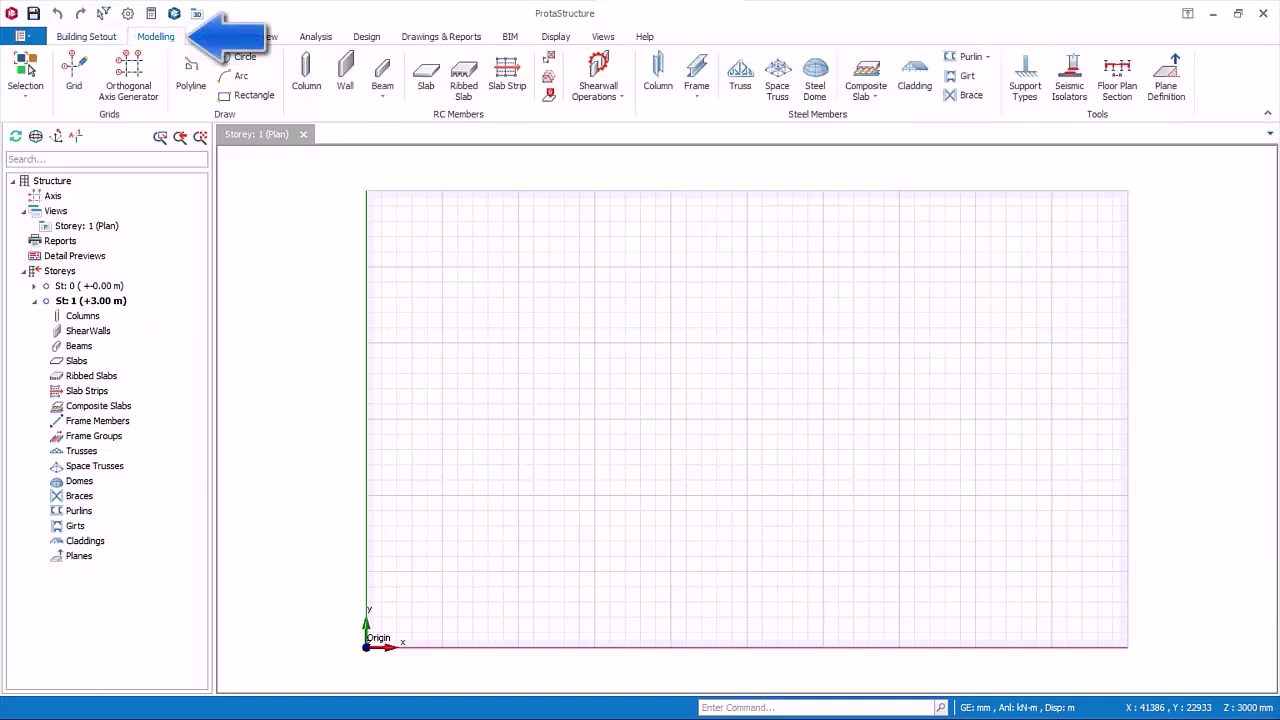
pyautogui.click(211, 36)
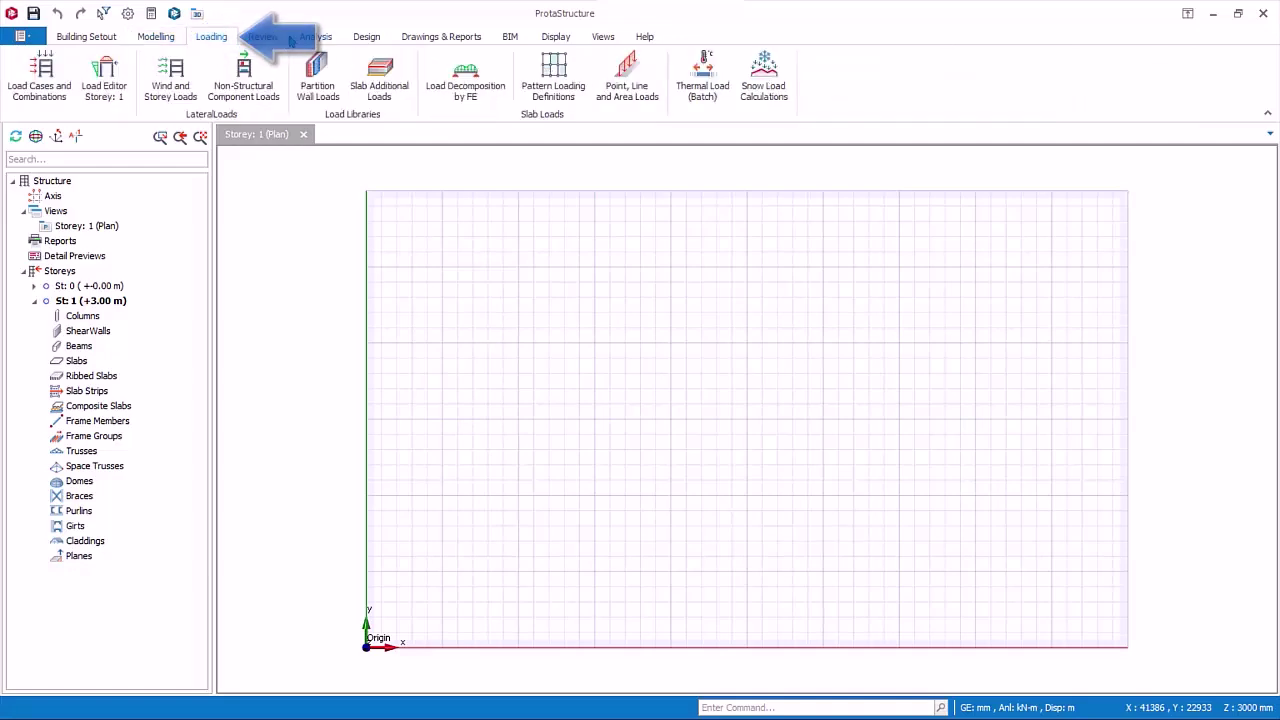
pyautogui.click(268, 37)
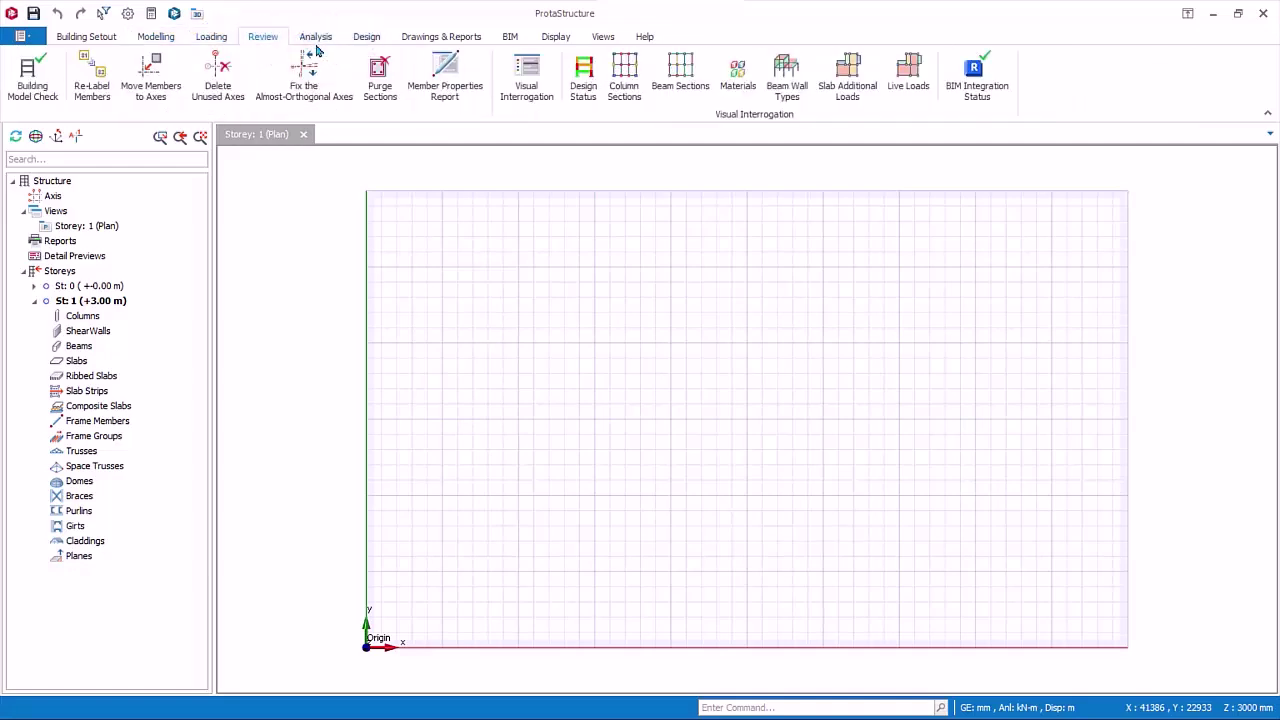
pyautogui.click(315, 37)
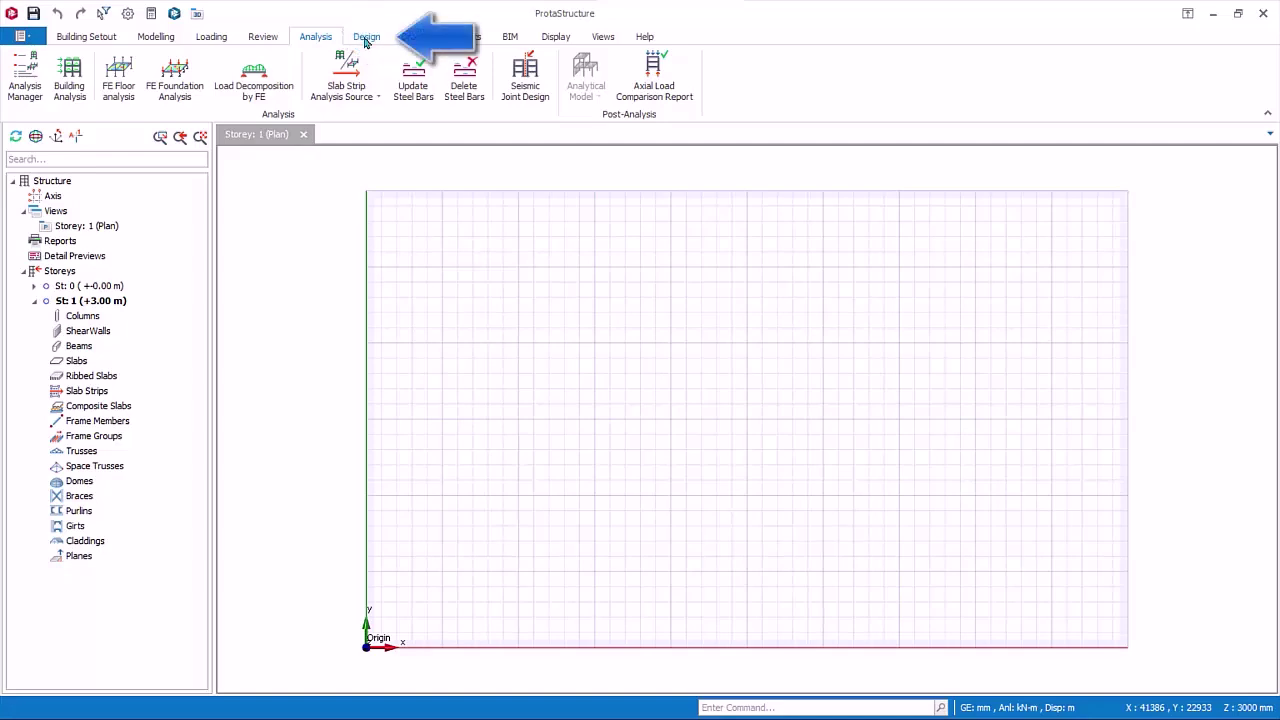
pyautogui.click(366, 38)
pyautogui.click(440, 38)
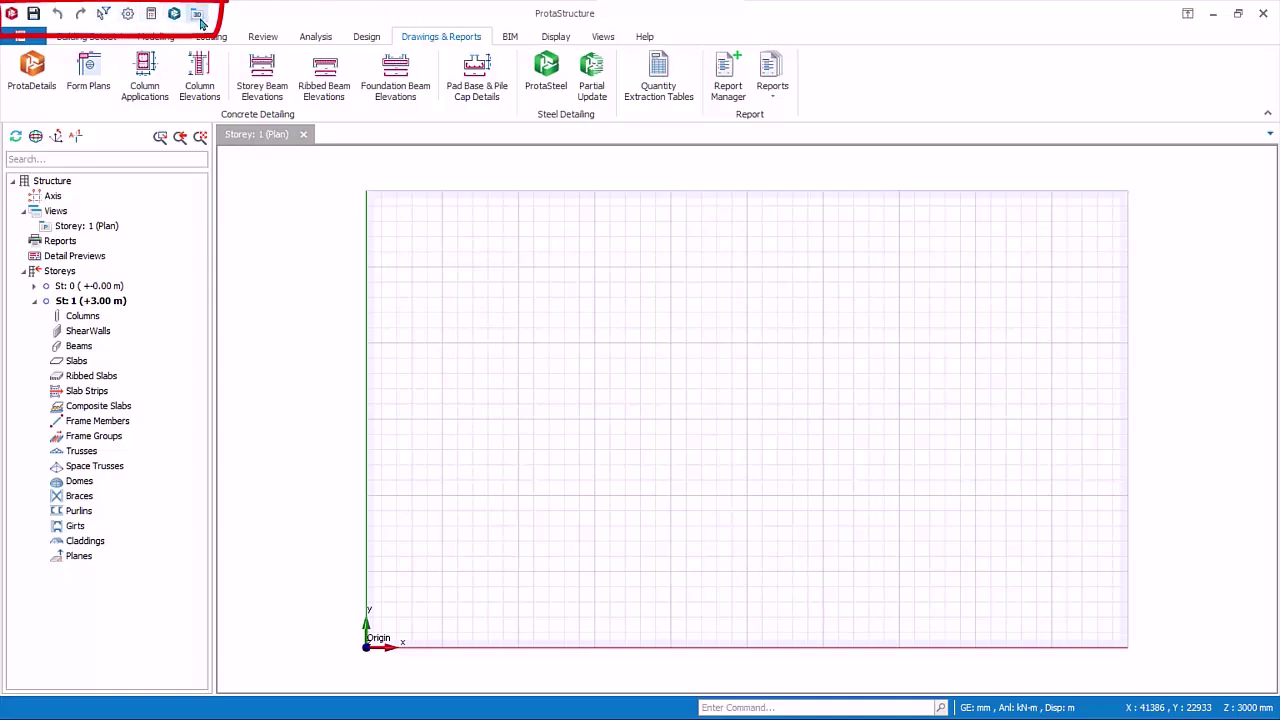
# - Minimize the ribbon to enlarge the plan view
pyautogui.rightClick(42, 85)
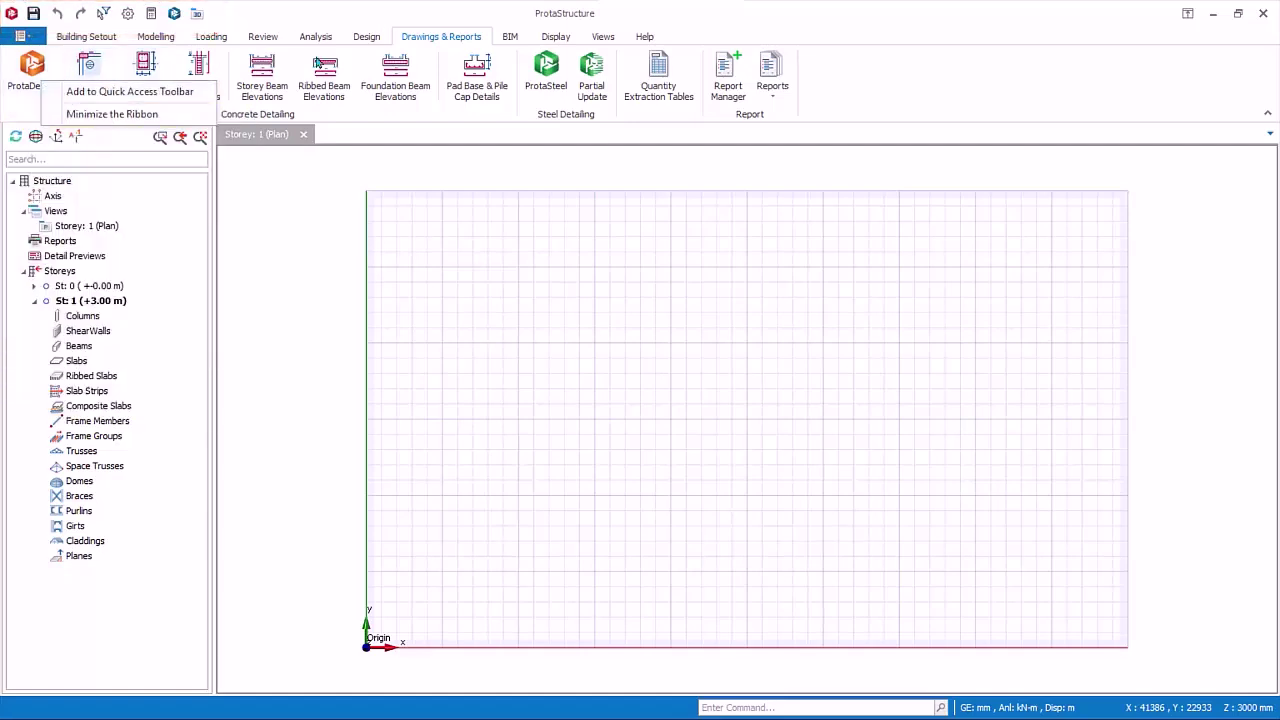
pyautogui.rightClick(922, 88)
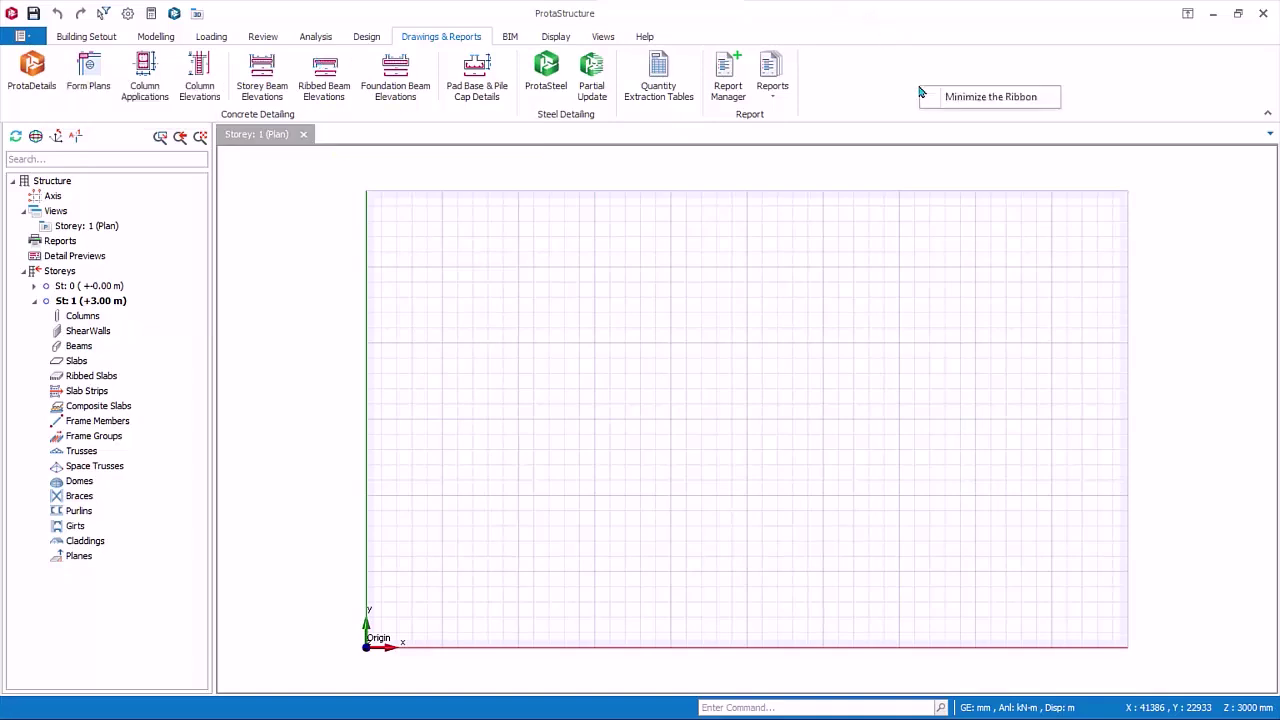
pyautogui.click(979, 96)
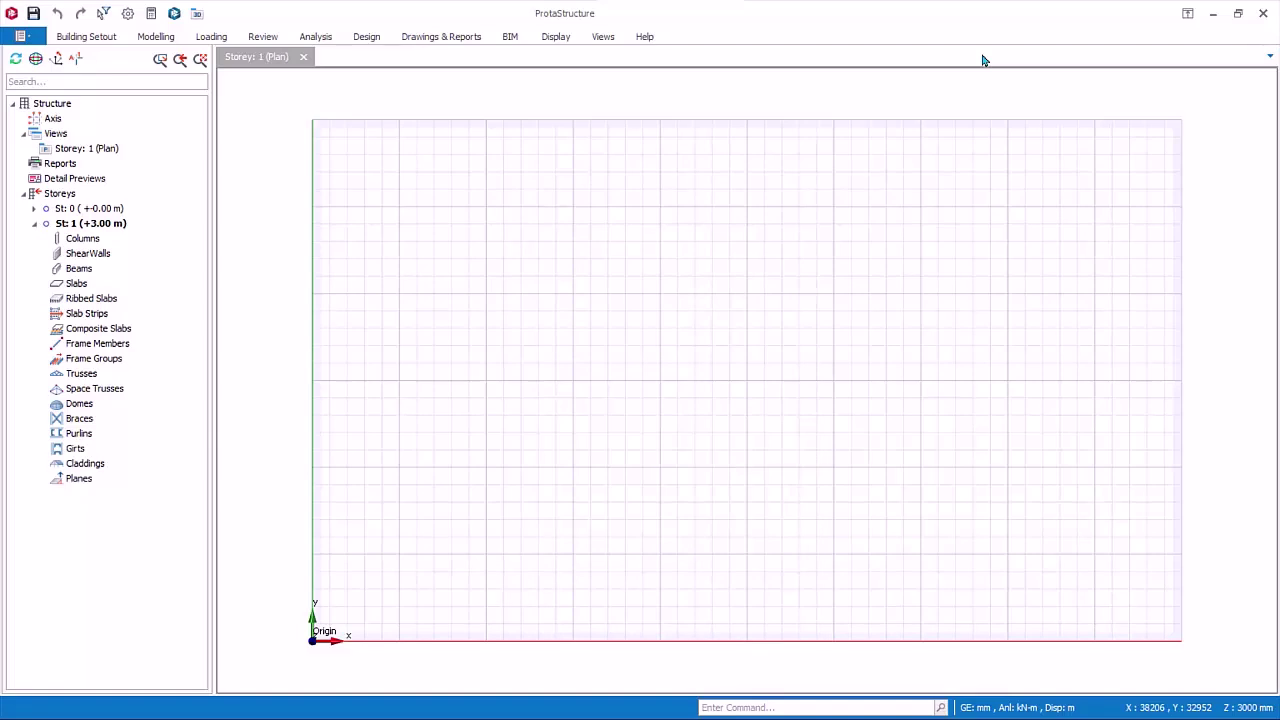
# - Show the Building Setout tools and restore the ribbon to stay expanded
pyautogui.click(82, 42)
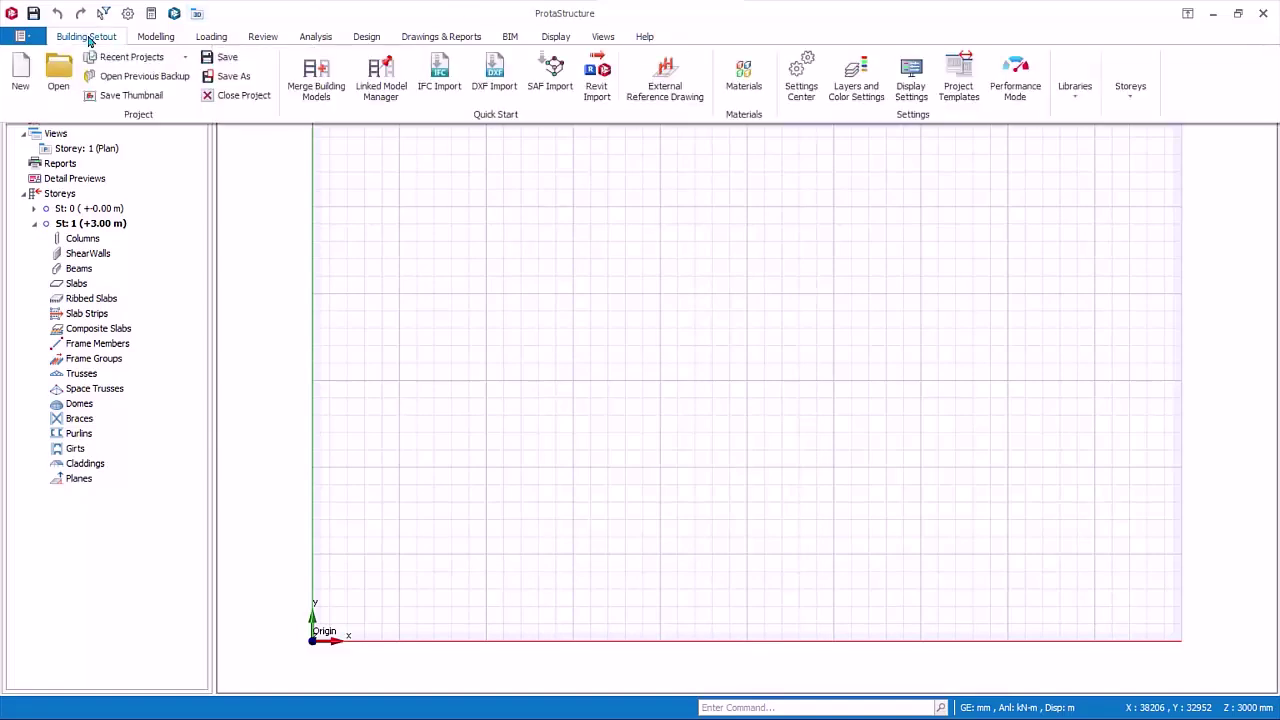
pyautogui.rightClick(1205, 78)
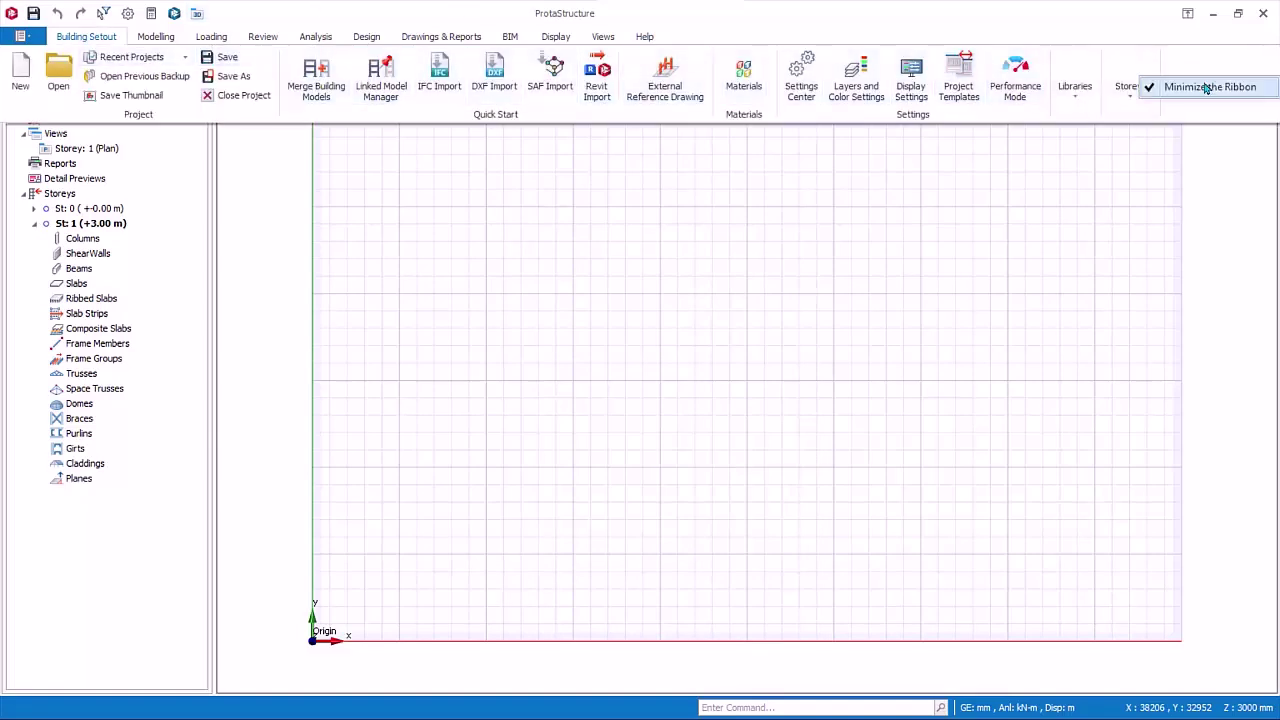
pyautogui.click(1205, 87)
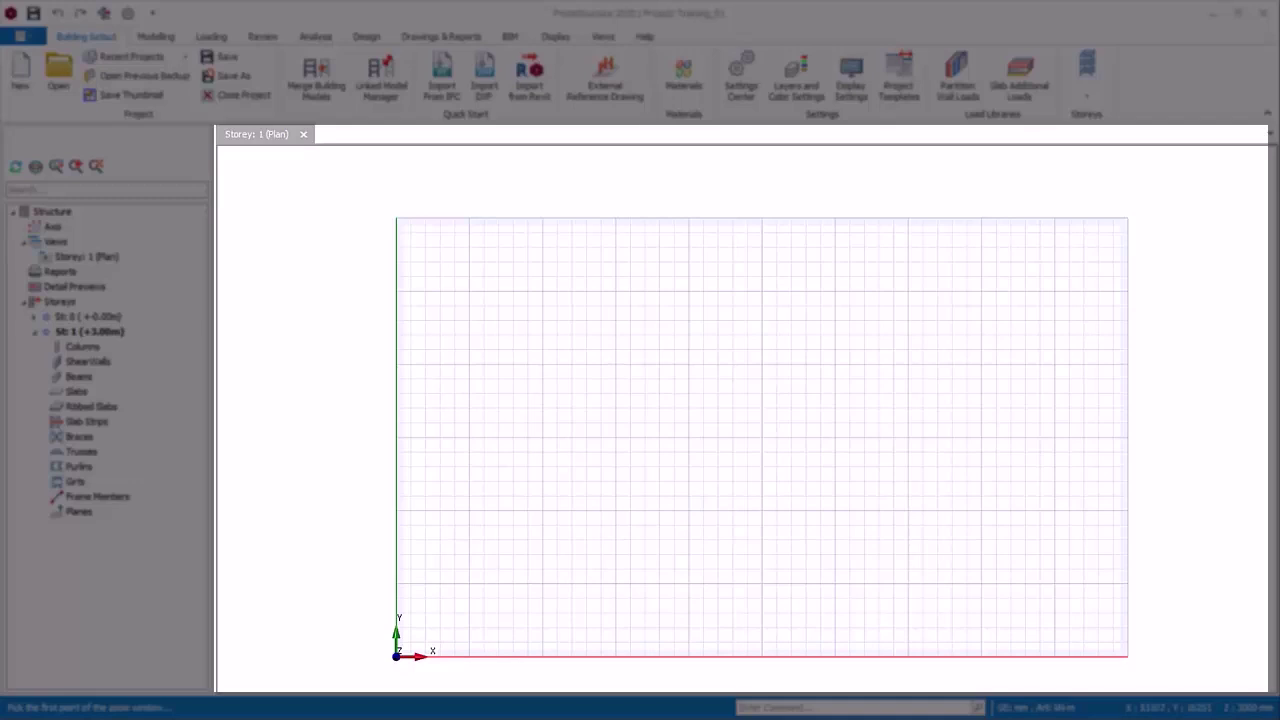
pyautogui.scroll(3, 725, 415)
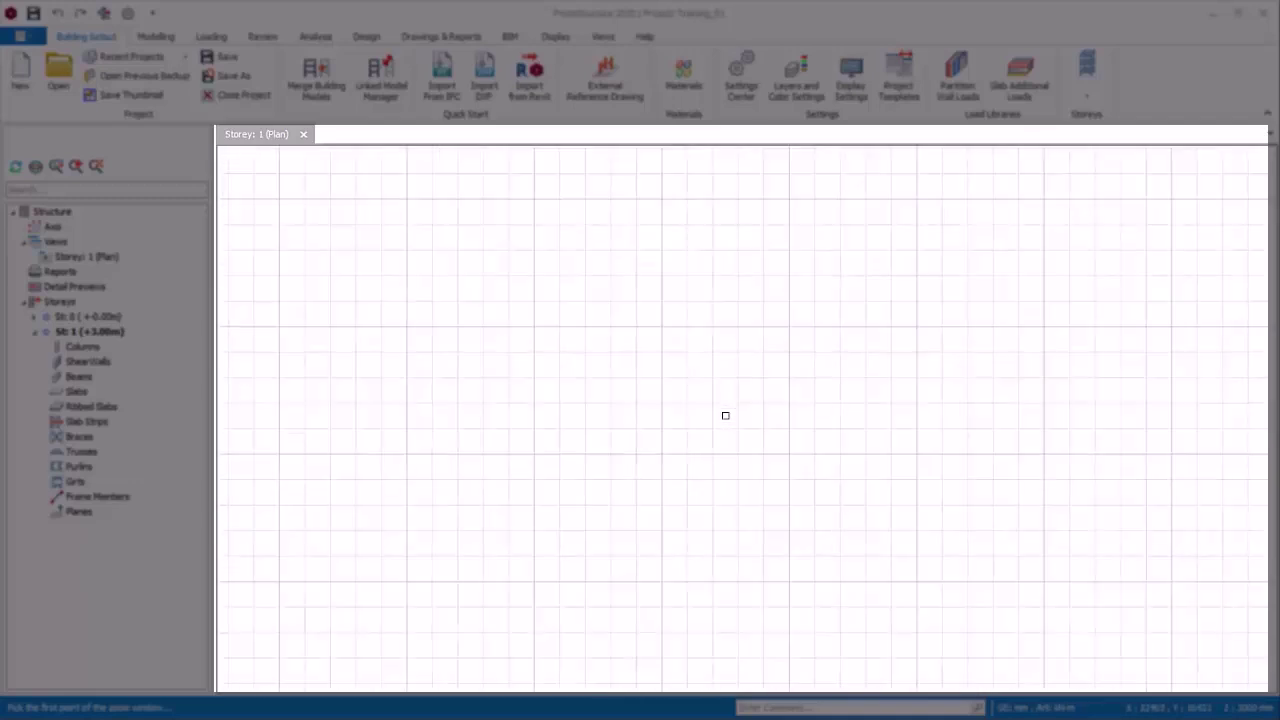
pyautogui.scroll(-5, 725, 415)
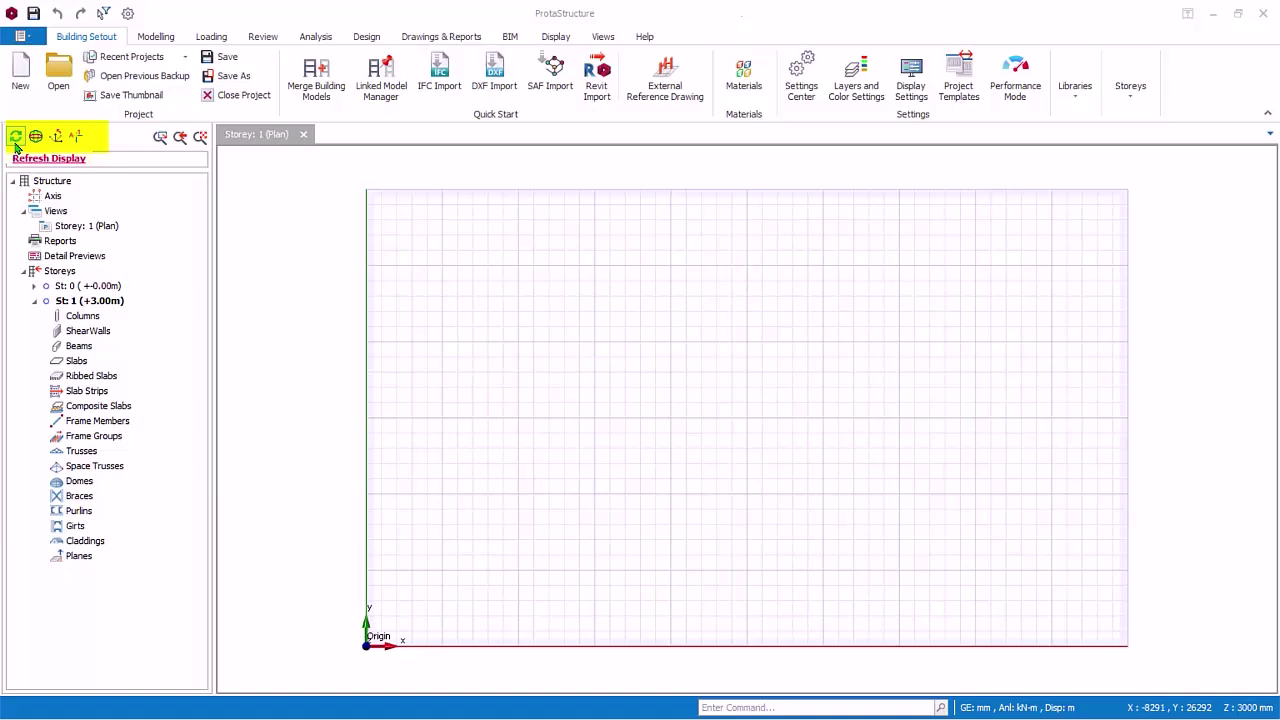
pyautogui.click(15, 140)
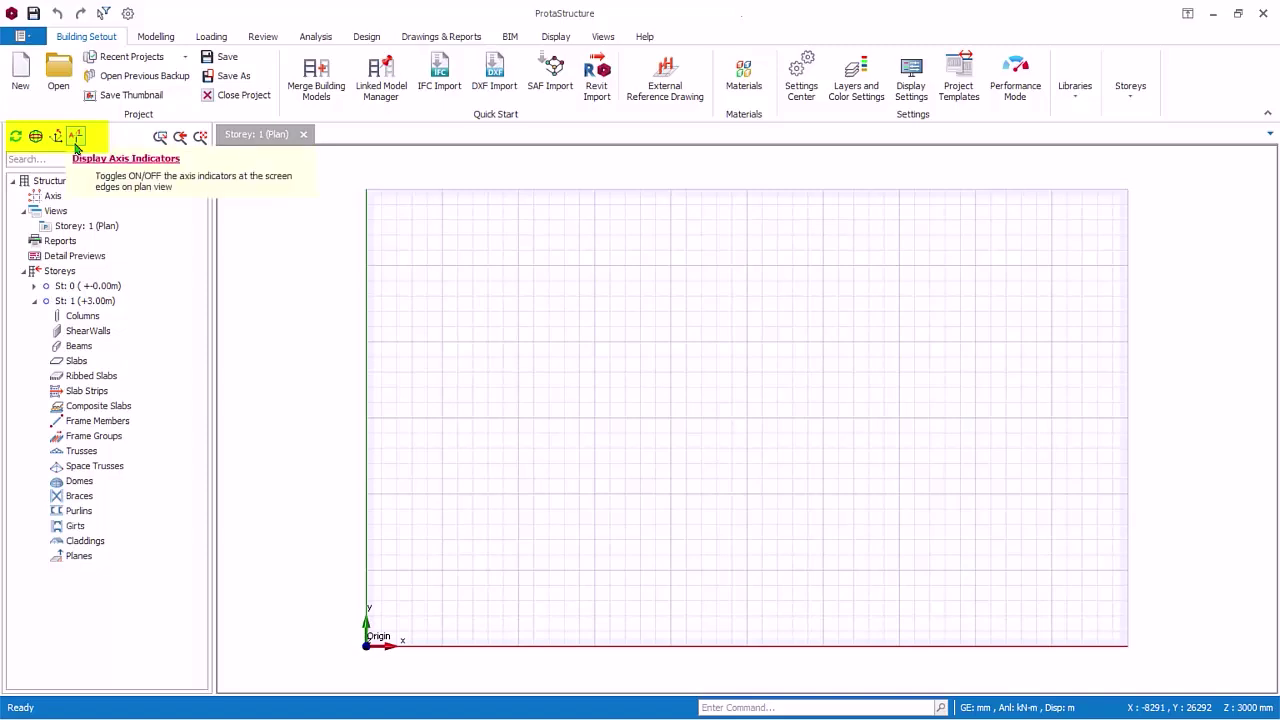
pyautogui.click(161, 139)
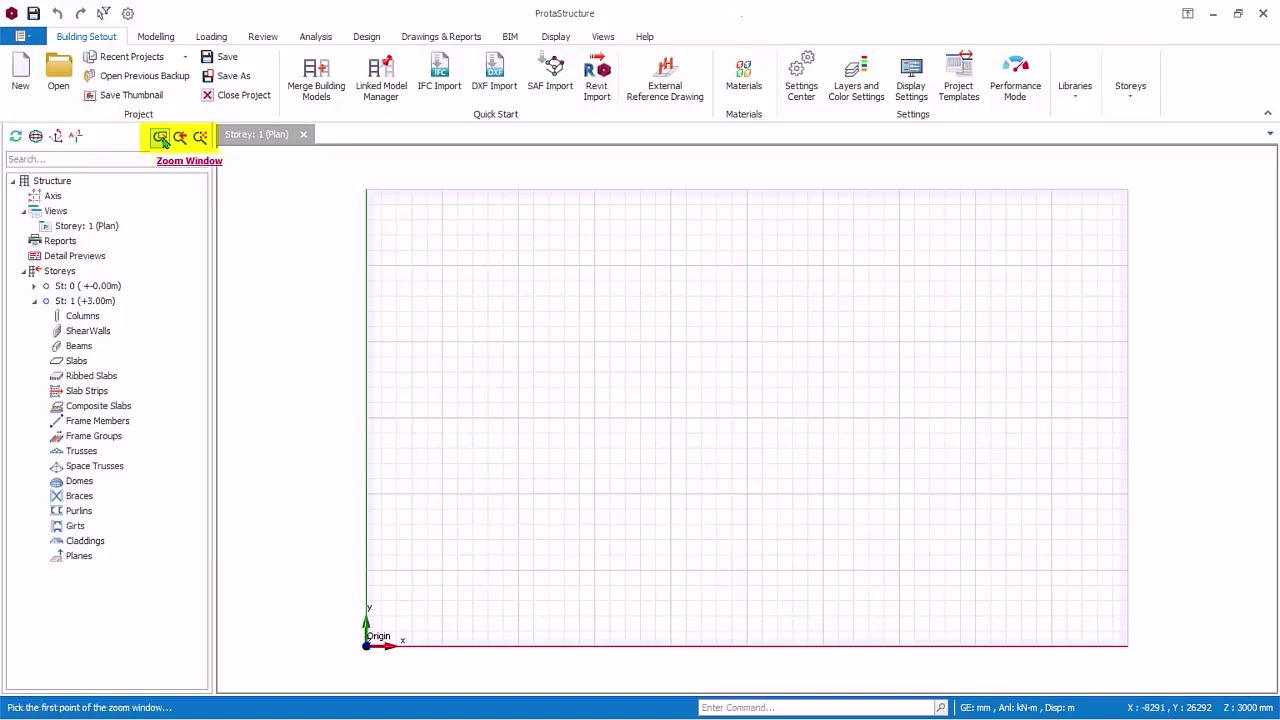
pyautogui.click(500, 321)
pyautogui.click(738, 447)
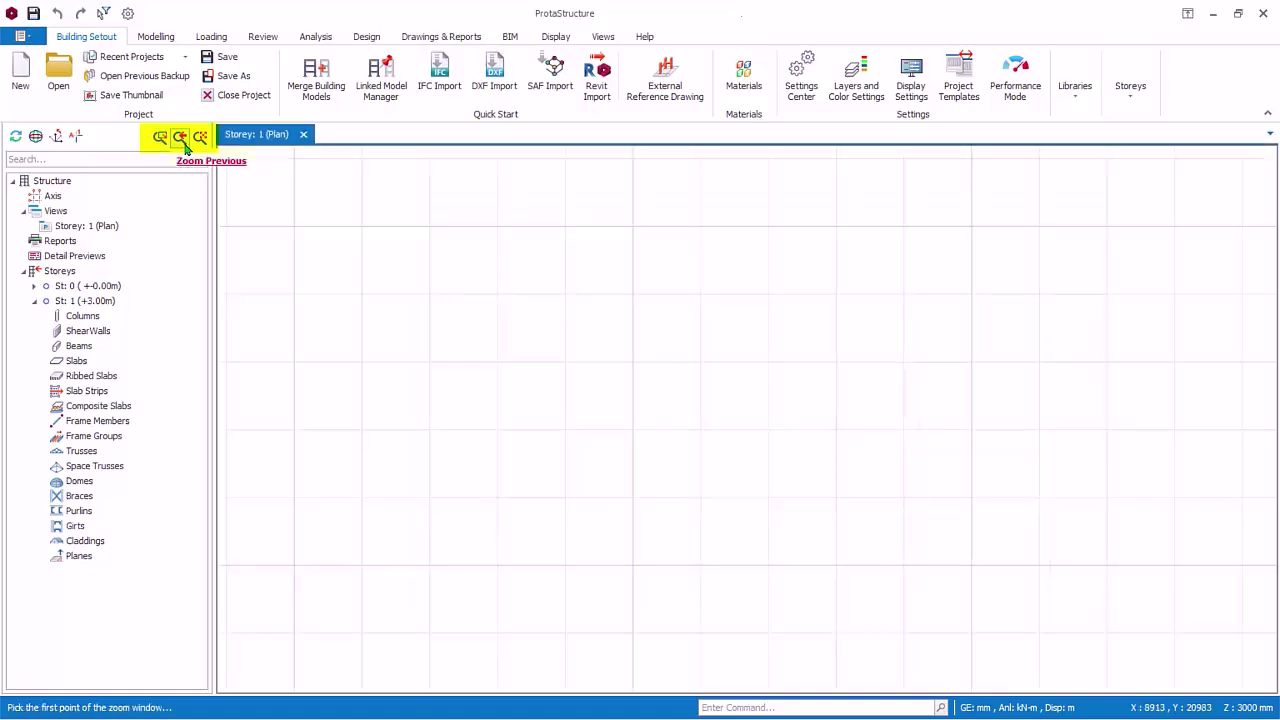
pyautogui.click(180, 137)
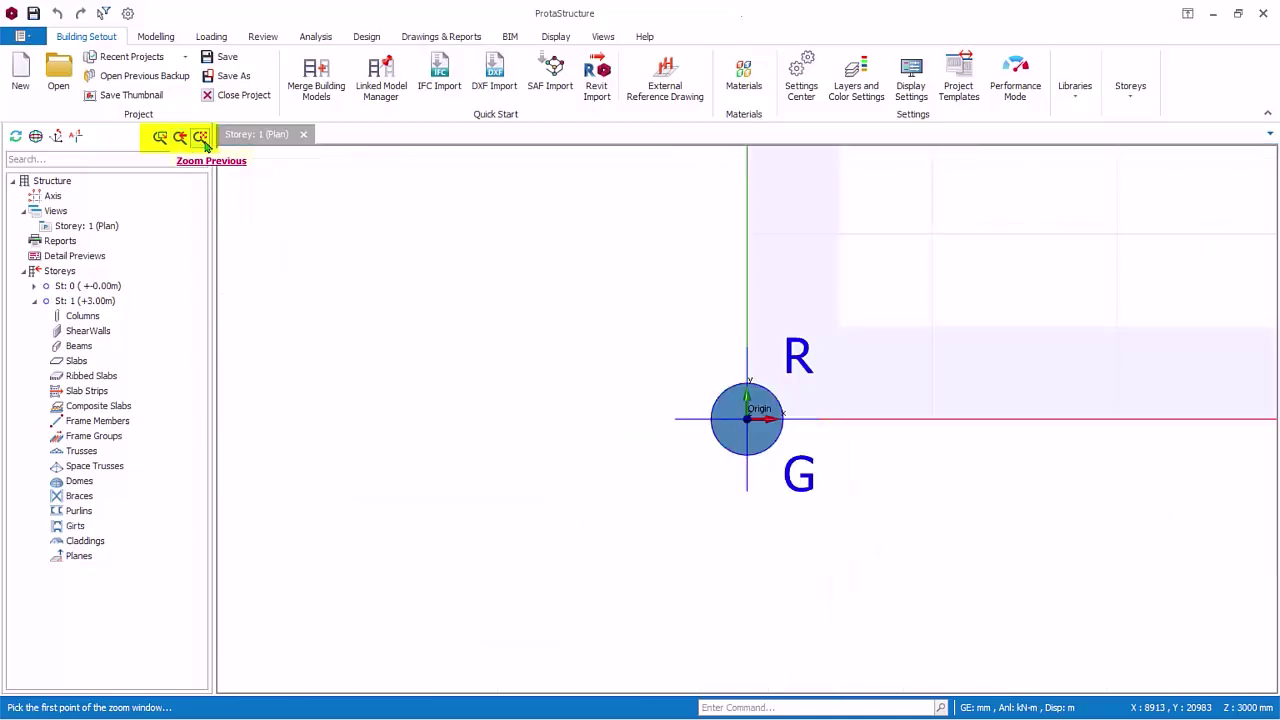
pyautogui.click(202, 141)
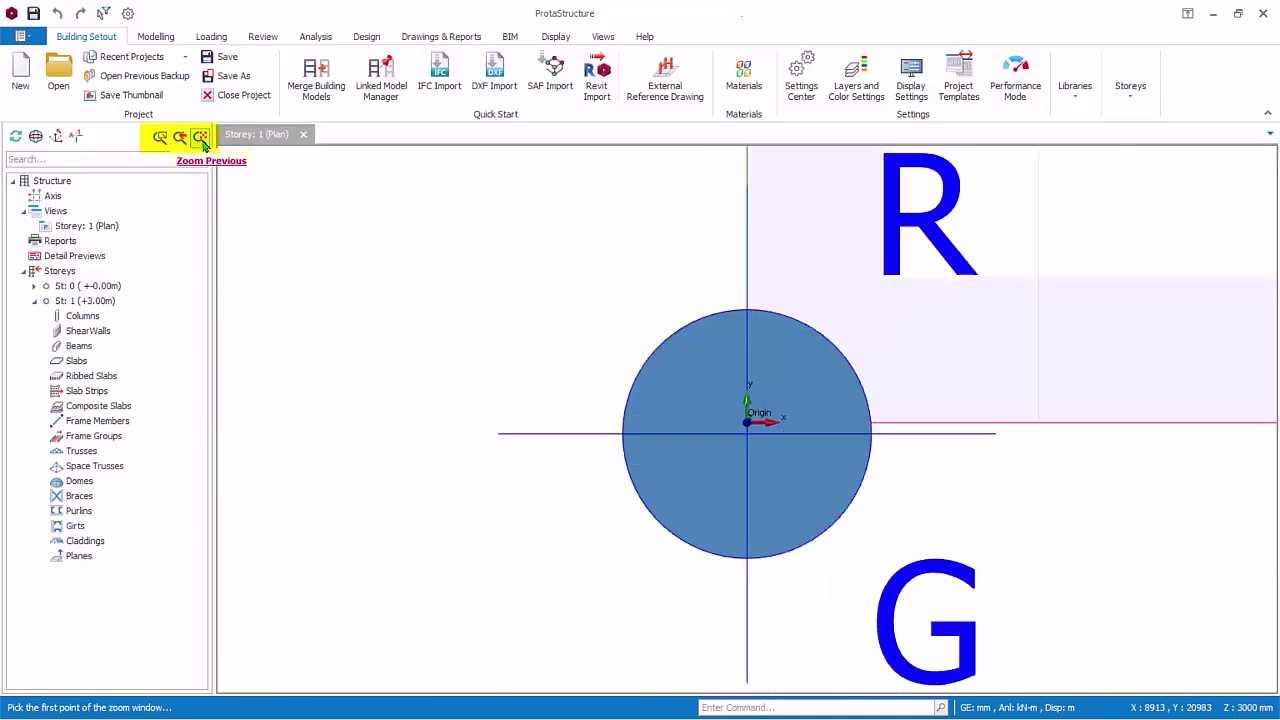
pyautogui.scroll(-3, 451, 340)
pyautogui.scroll(-2, 474, 340)
pyautogui.scroll(-2, 480, 342)
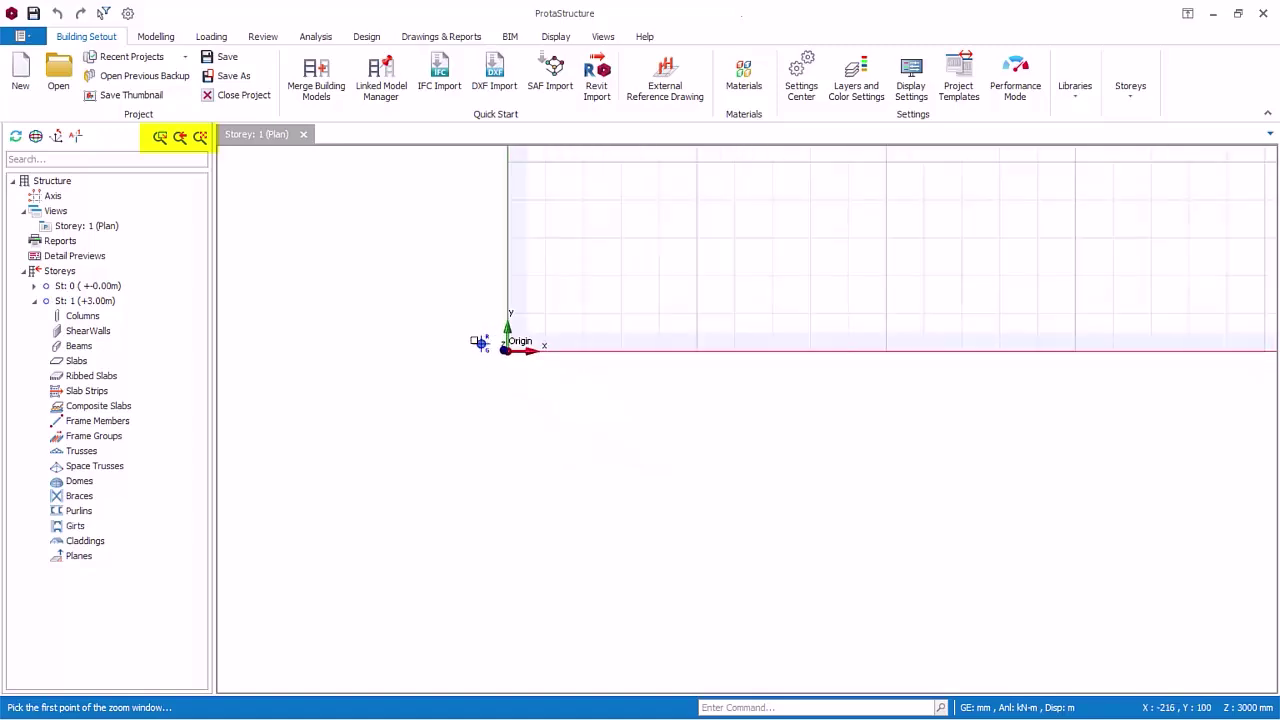
pyautogui.moveTo(480, 342); pyautogui.dragTo(333, 619, button='middle')
pyautogui.scroll(-1, 333, 619)
pyautogui.scroll(1, 340, 610)
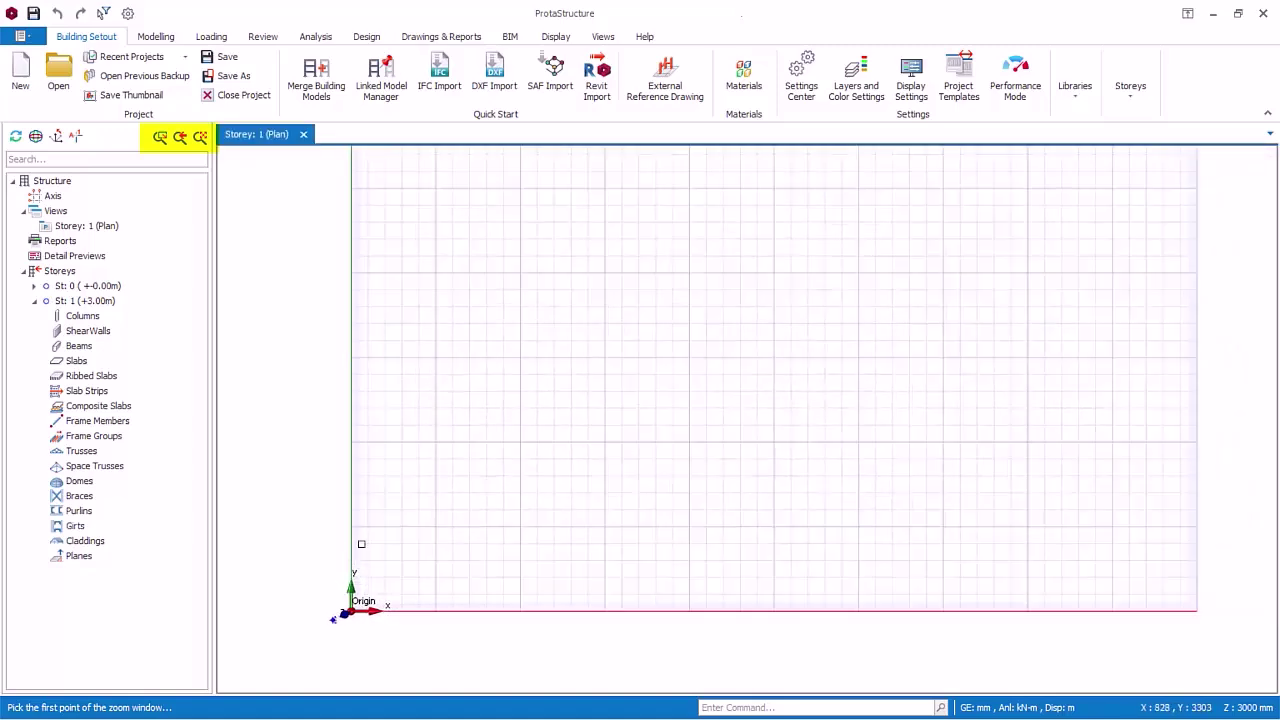
pyautogui.scroll(-1, 333, 619)
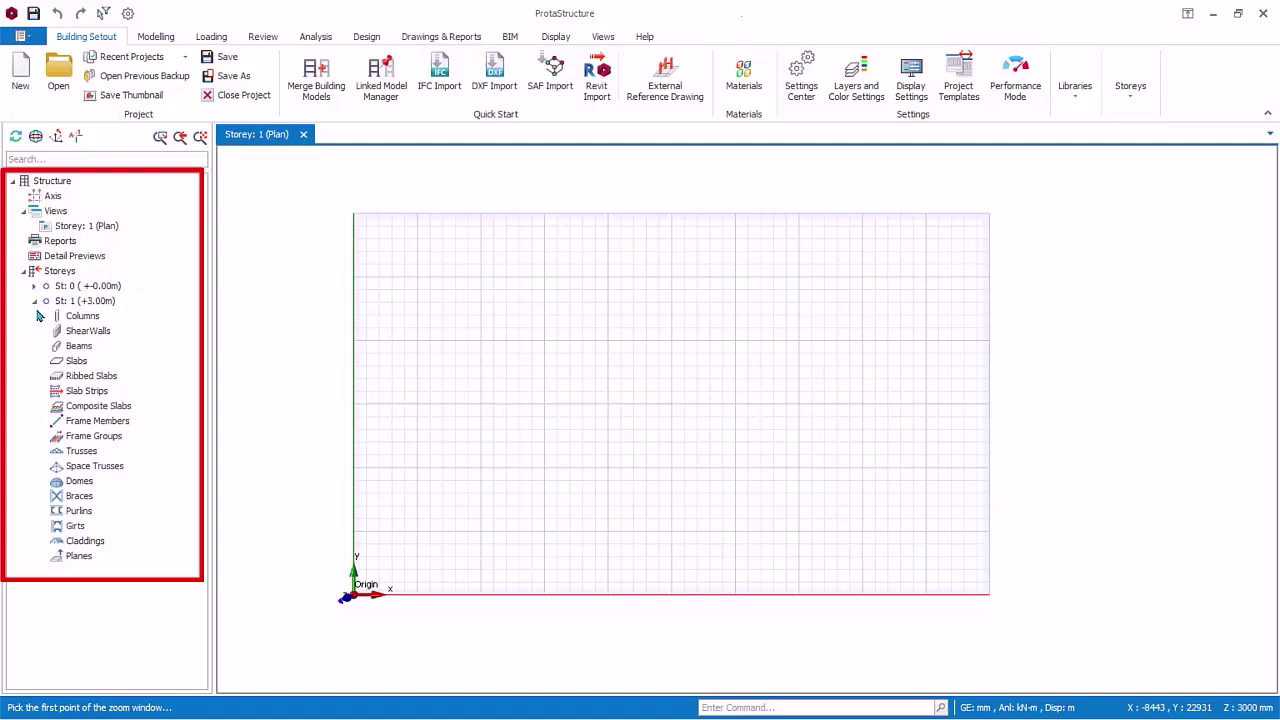
# - Collapse and re-expand St: 1, then search the tree for '1' and clear it
pyautogui.click(34, 301)
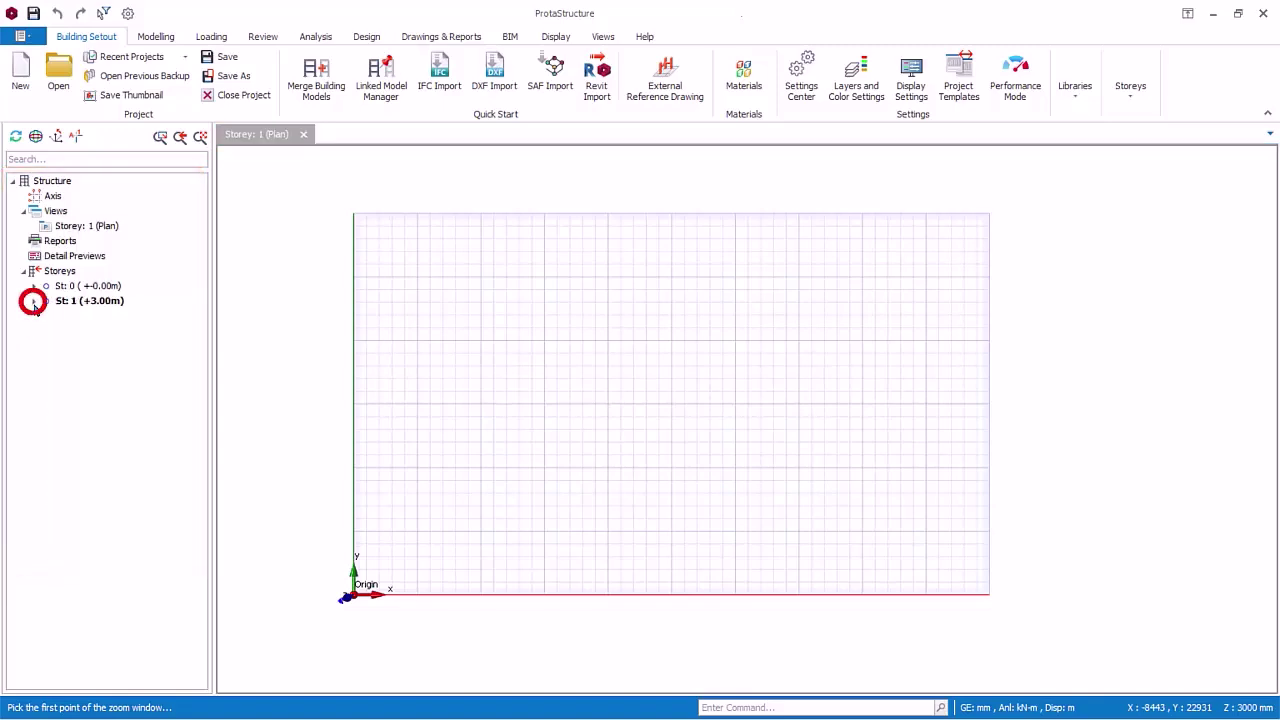
pyautogui.click(34, 301)
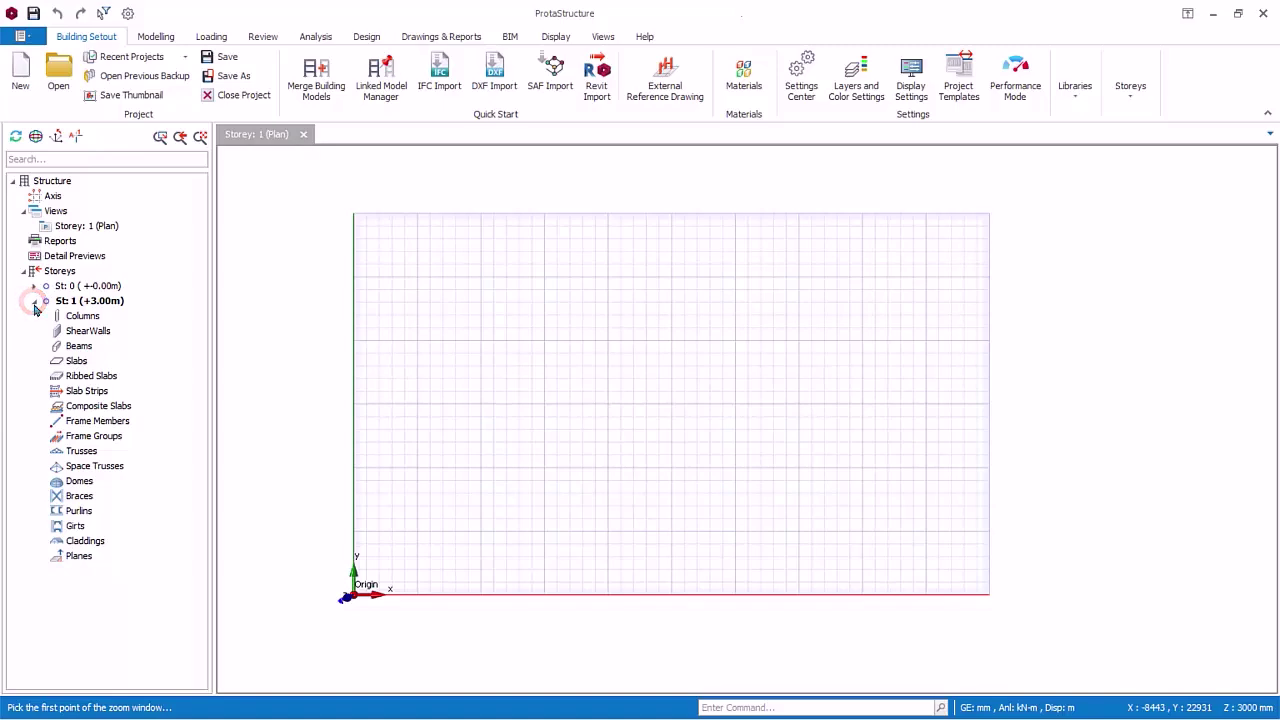
pyautogui.click(61, 161)
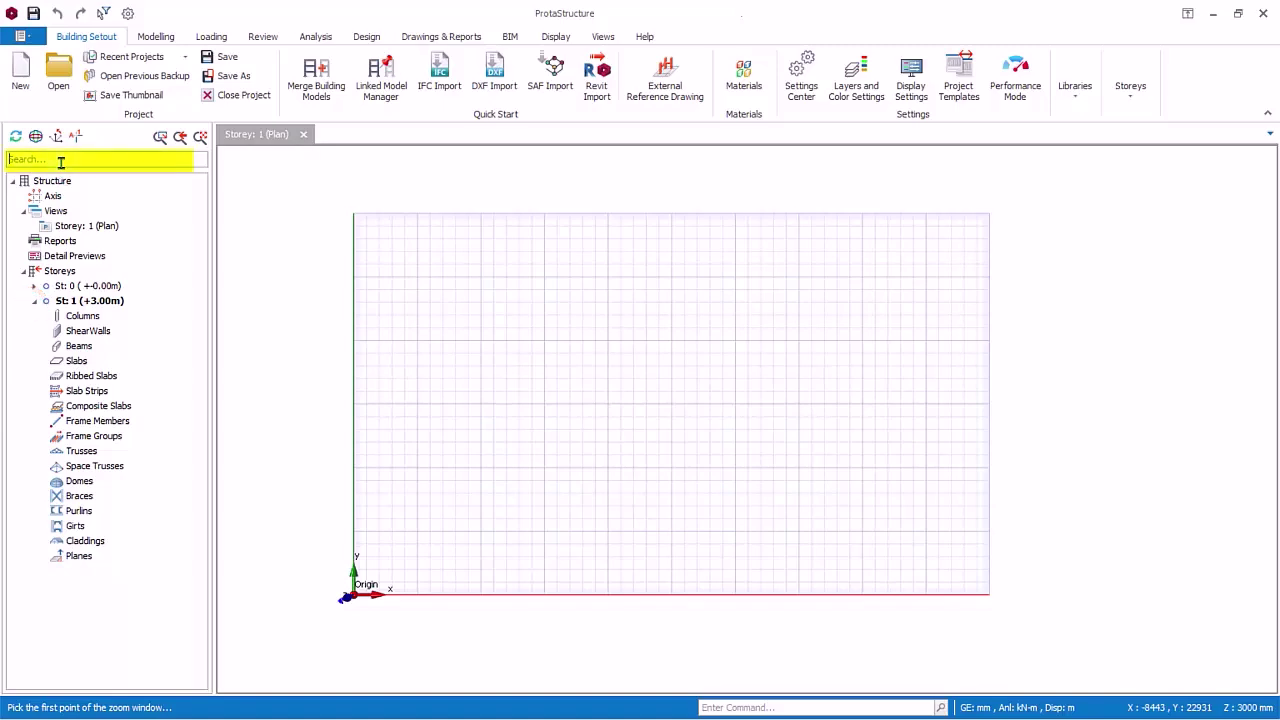
pyautogui.write('1')
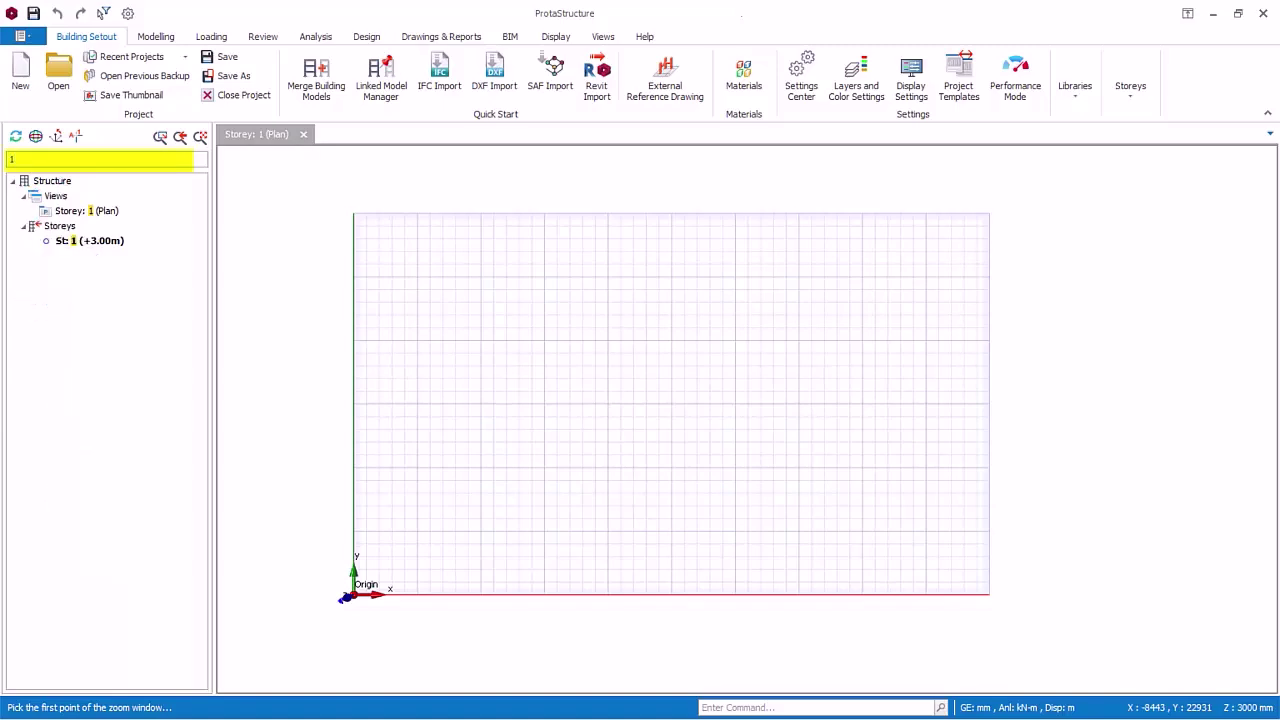
pyautogui.press('BackSpace')
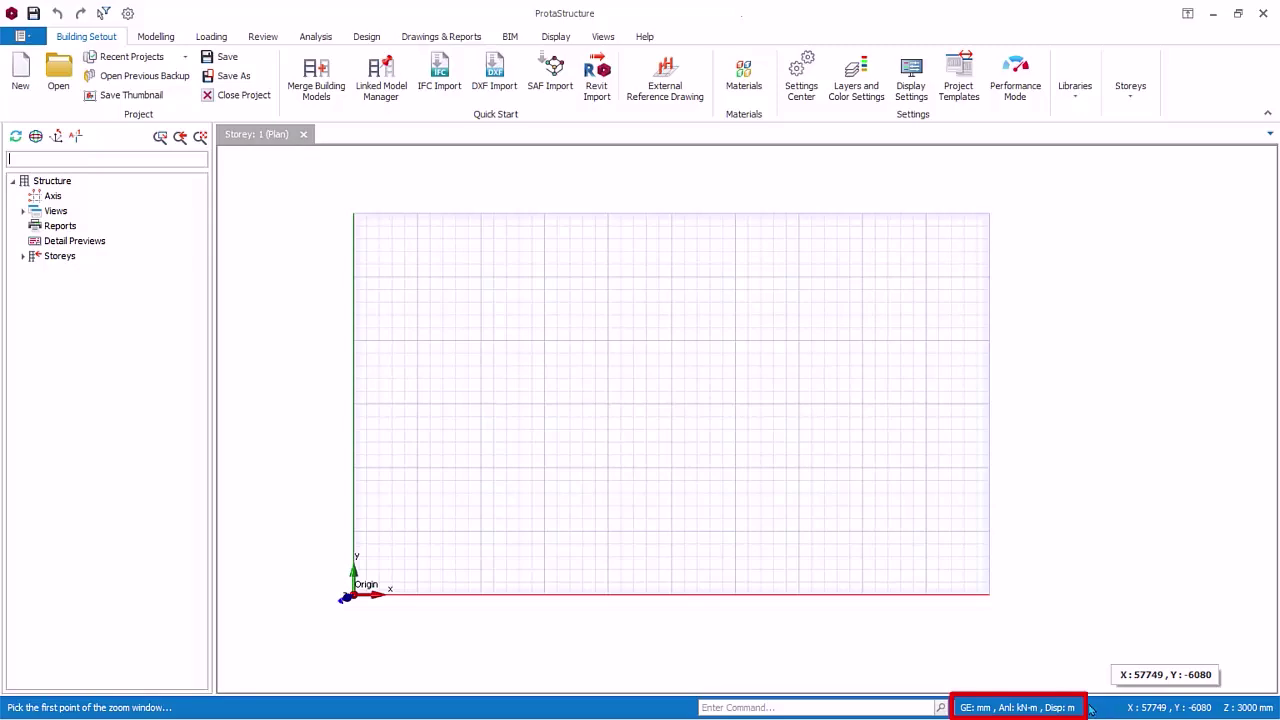
pyautogui.moveTo(1017, 707)
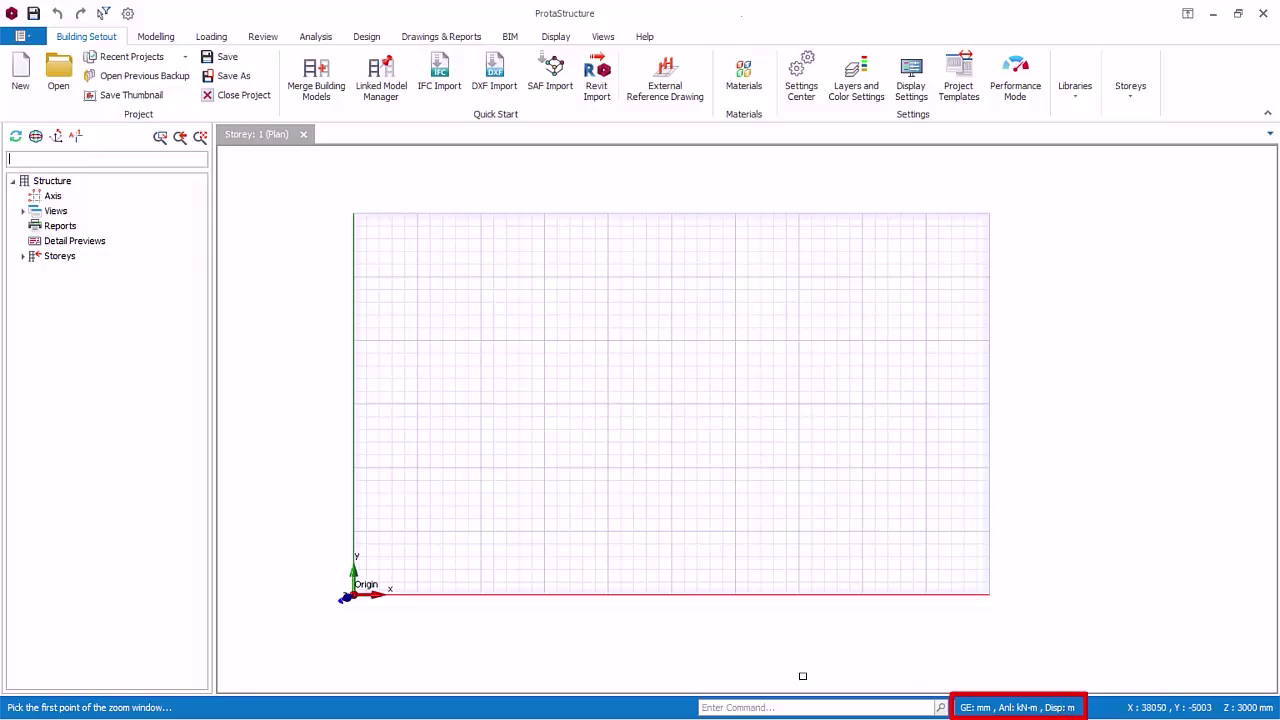
pyautogui.click(805, 707)
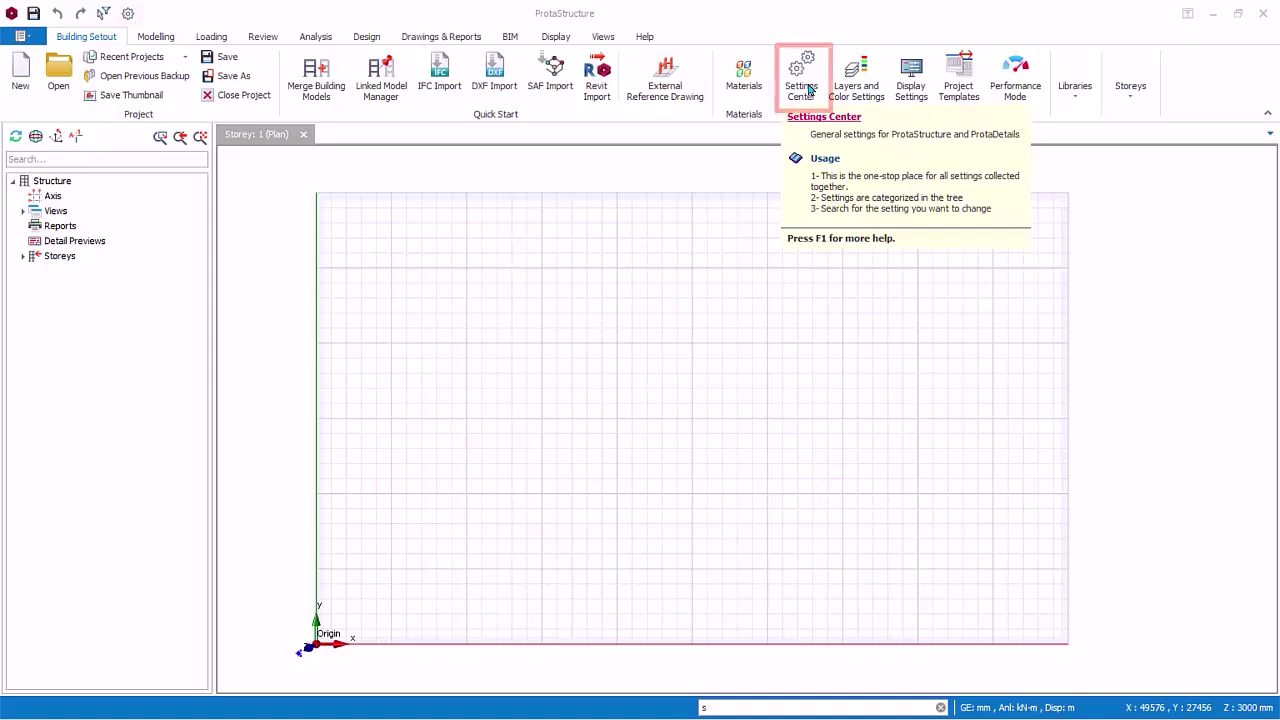
# - Open Settings Center and view ProtaStructure Environment's General, then Display Settings colours
pyautogui.click(809, 91)
pyautogui.click(312, 240)
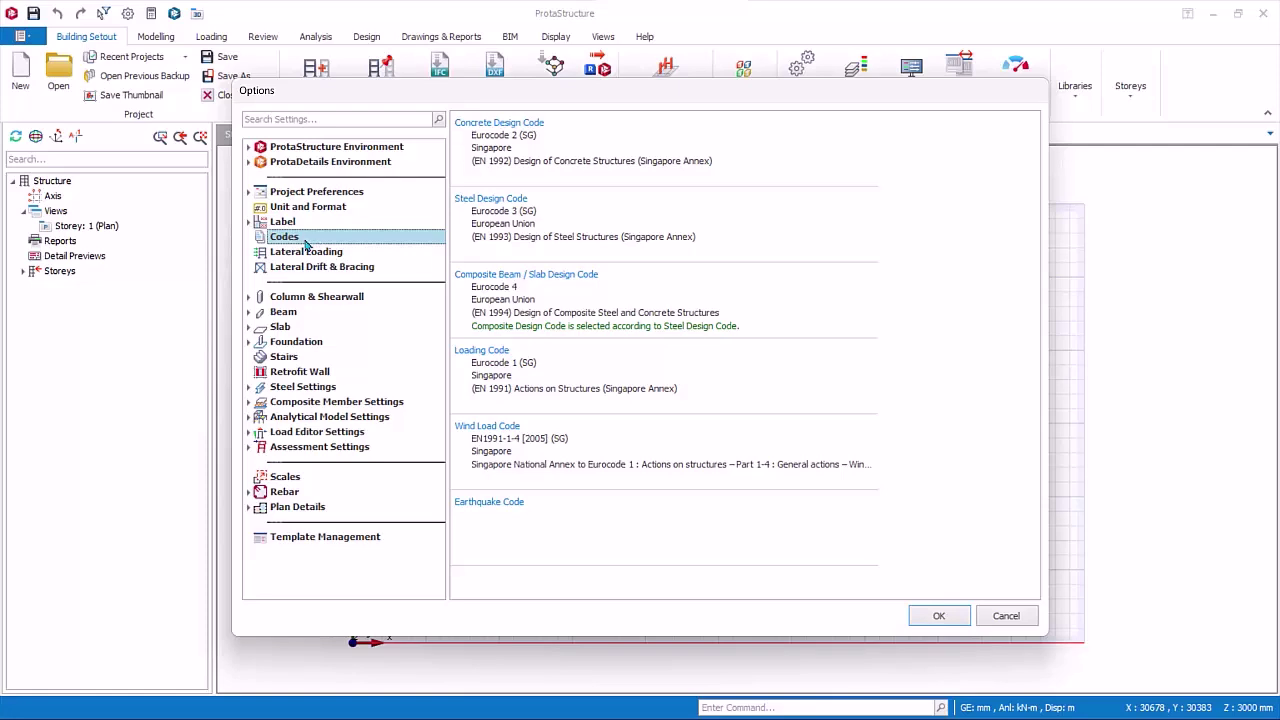
pyautogui.click(250, 147)
pyautogui.click(298, 163)
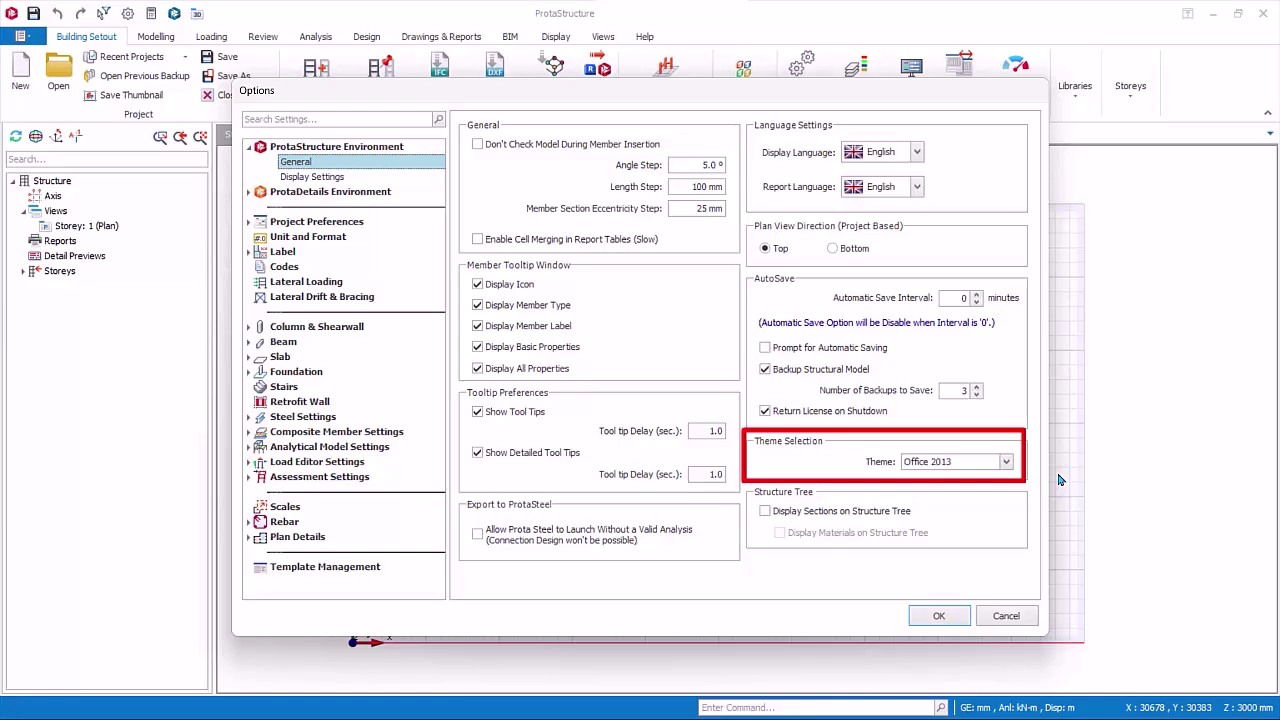
pyautogui.click(320, 178)
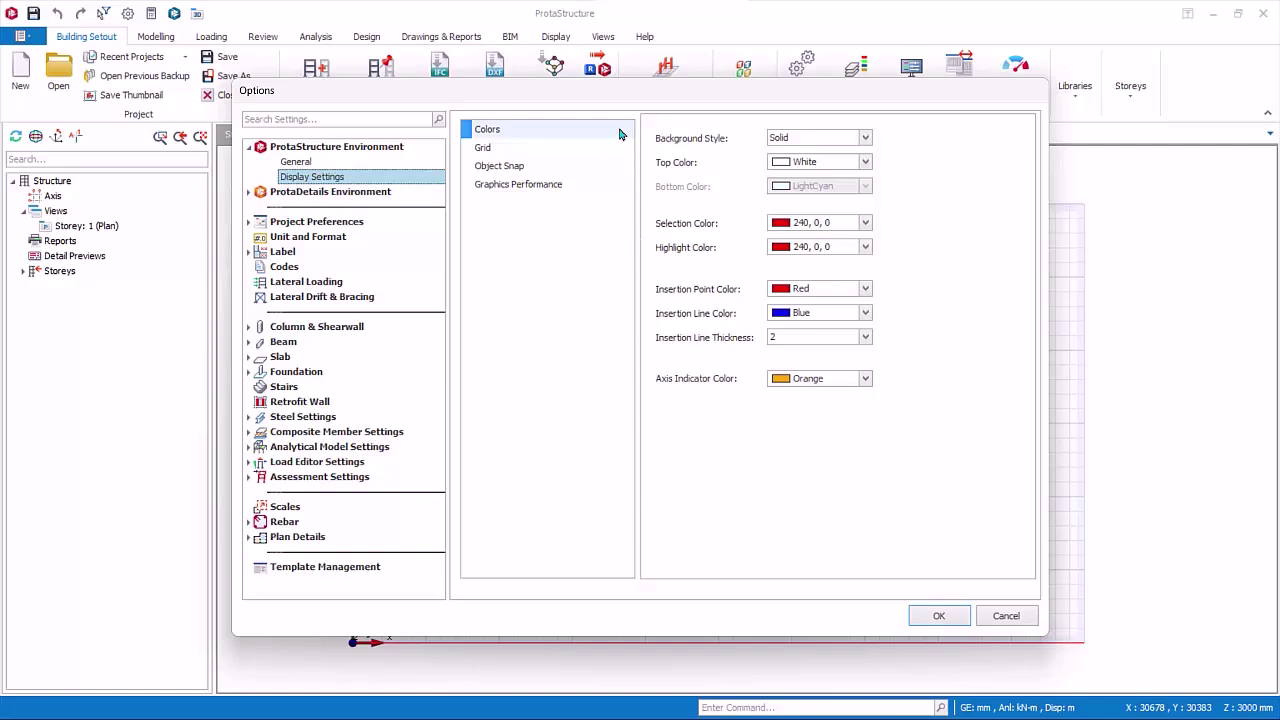
# - Browse grid, snap, ProtaDetails colour, mouse and line-weight pages, ending on ProtaDetails Object Snap
pyautogui.click(504, 152)
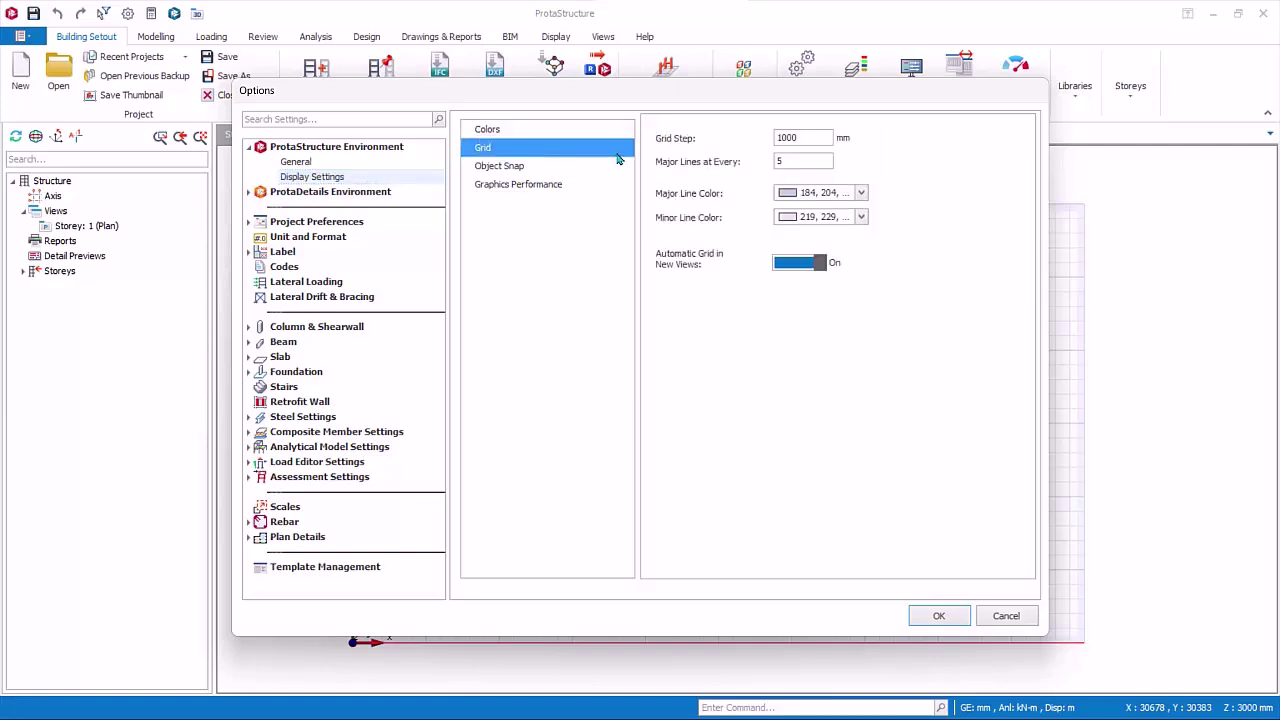
pyautogui.click(497, 170)
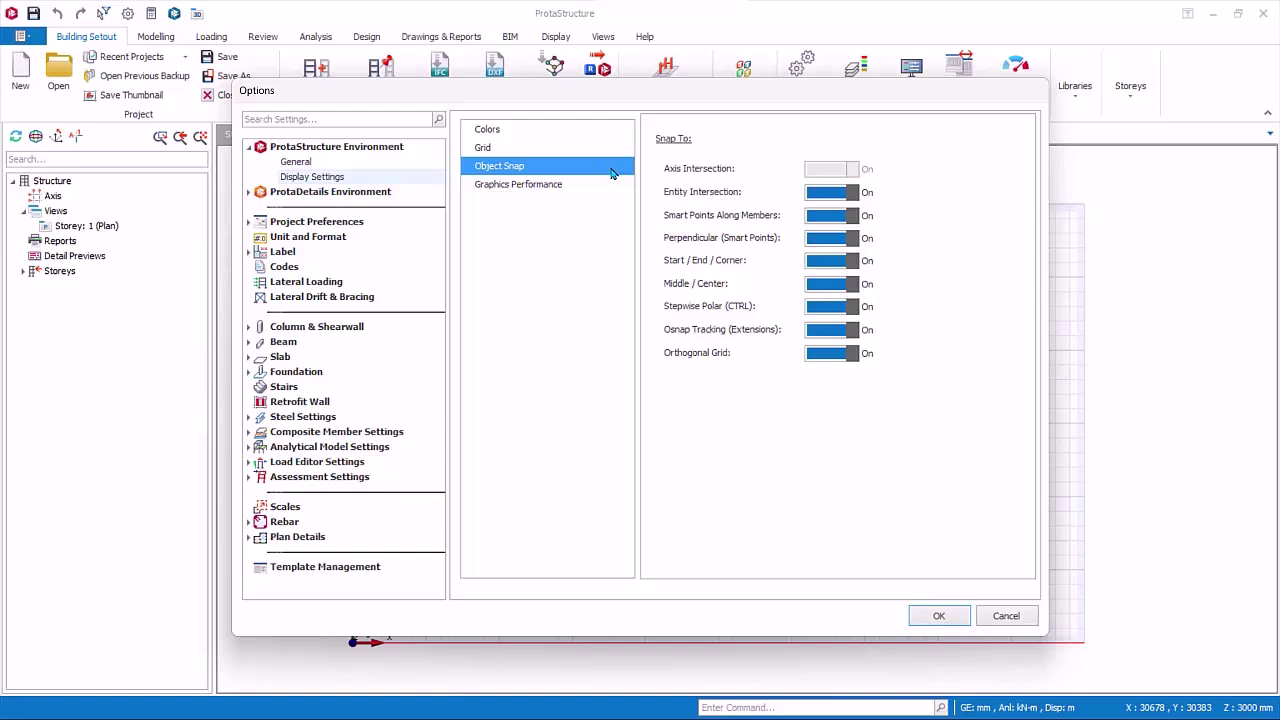
pyautogui.click(253, 192)
pyautogui.click(303, 208)
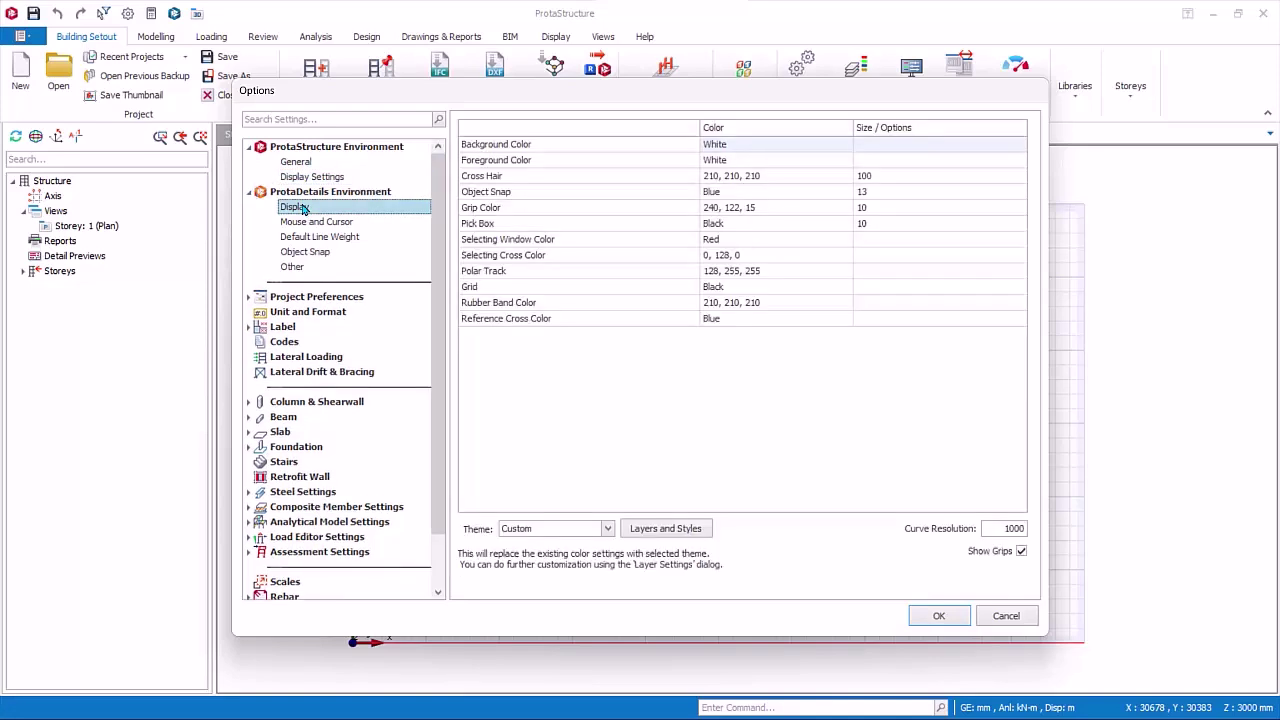
pyautogui.click(315, 222)
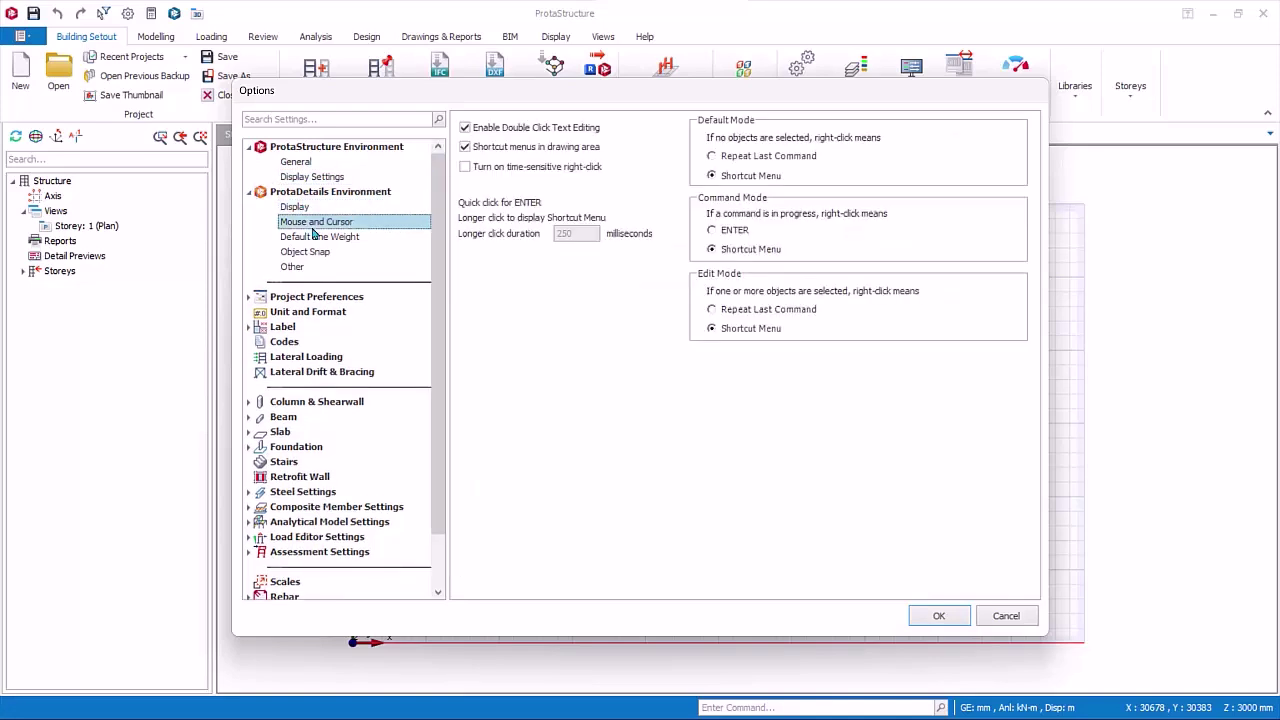
pyautogui.click(330, 236)
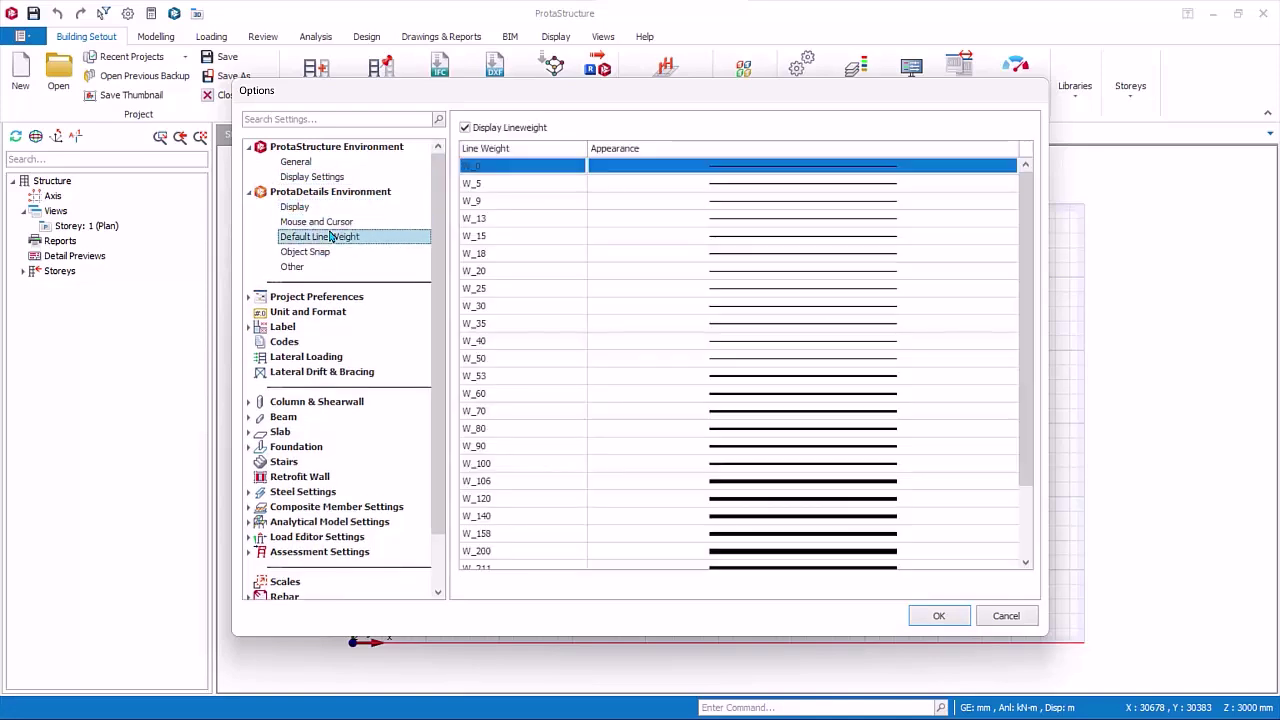
pyautogui.click(318, 252)
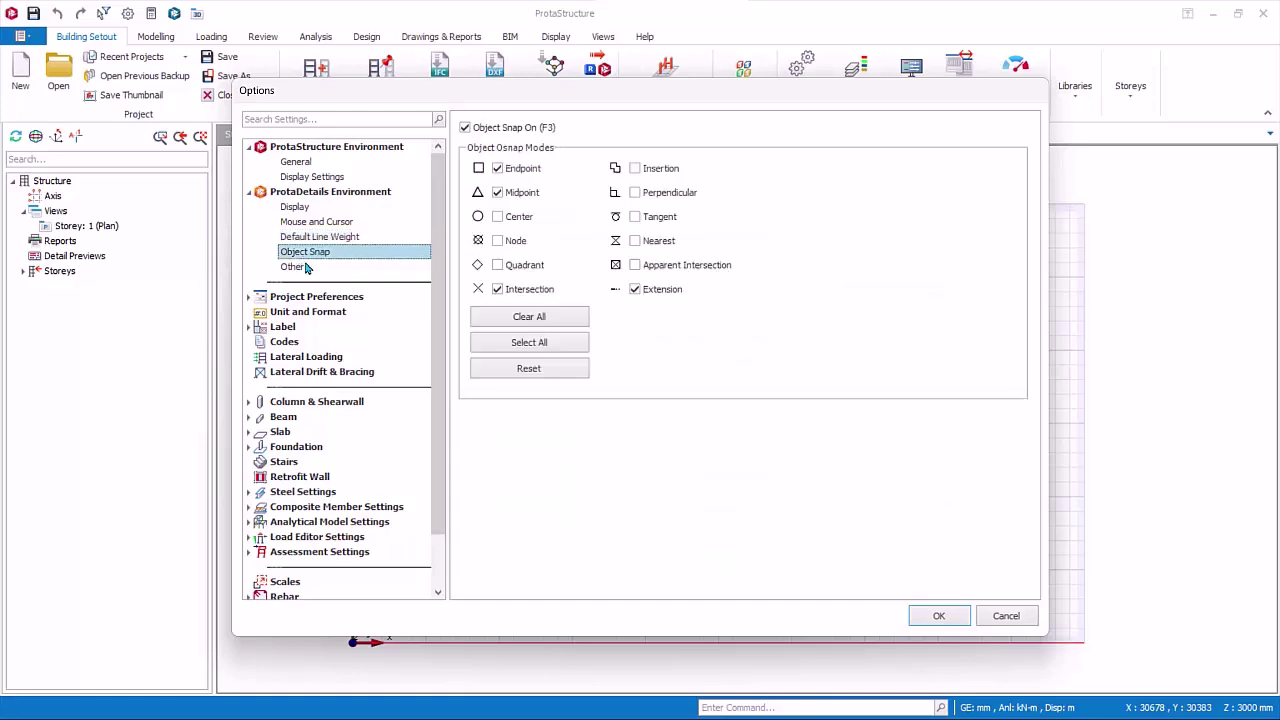
# - Review Title, Statistics, Notes, Unit and Format, Label Settings, Templates and Codes pages
pyautogui.click(248, 297)
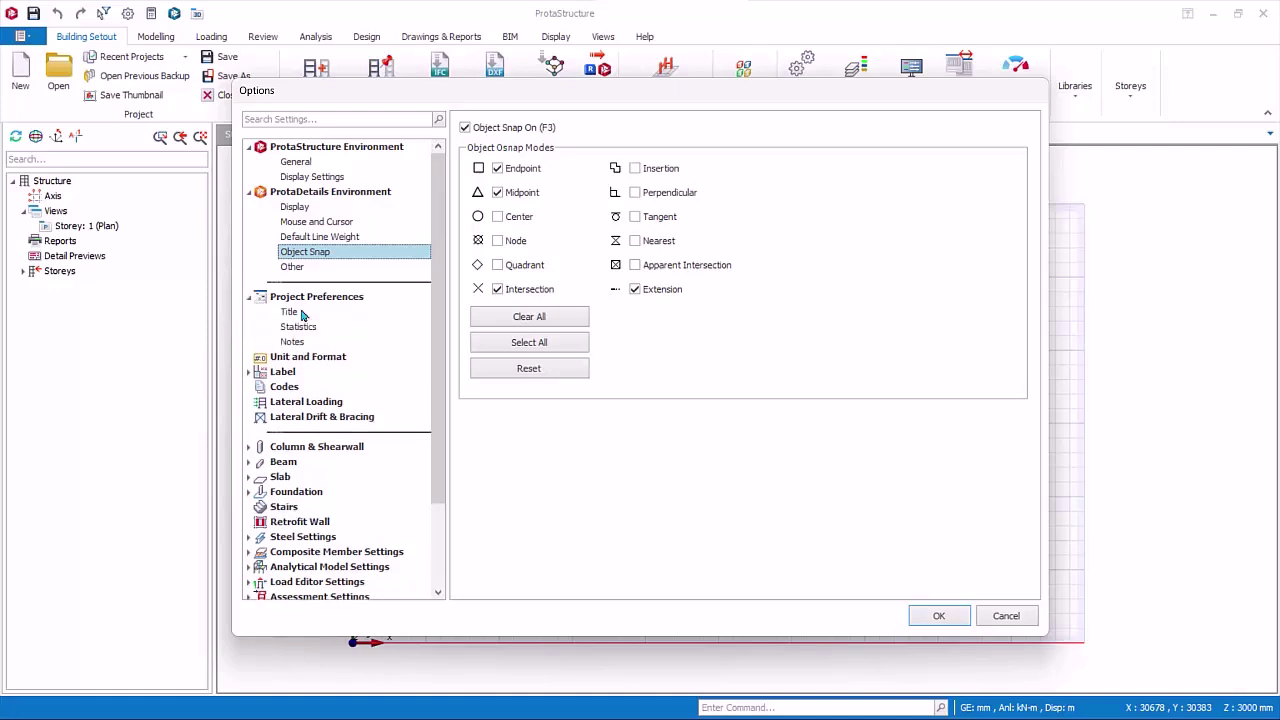
pyautogui.click(288, 316)
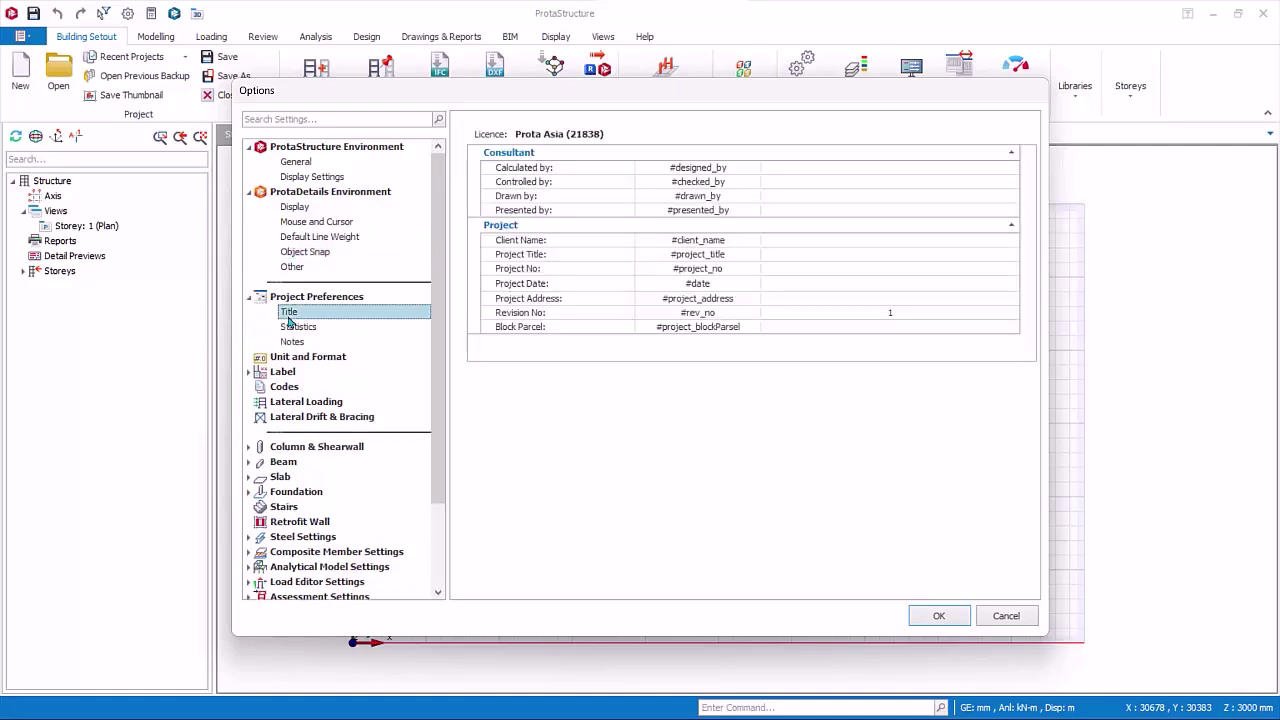
pyautogui.click(331, 329)
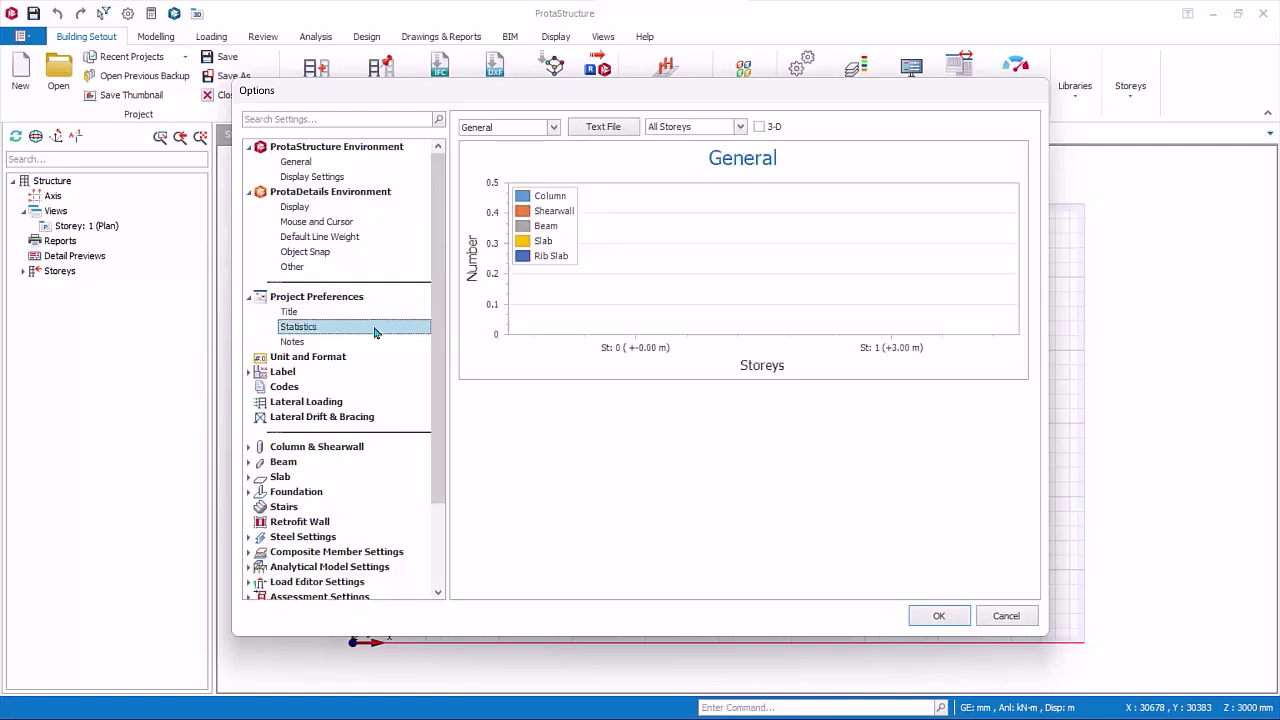
pyautogui.click(304, 343)
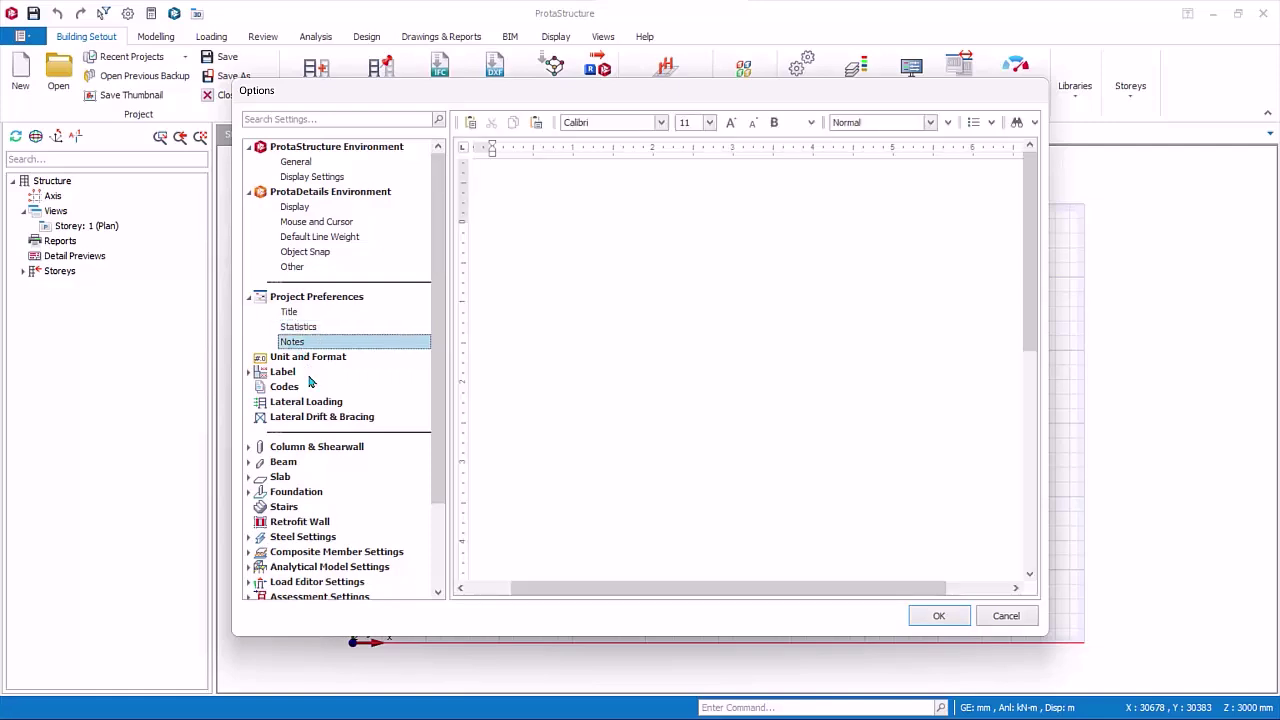
pyautogui.click(316, 364)
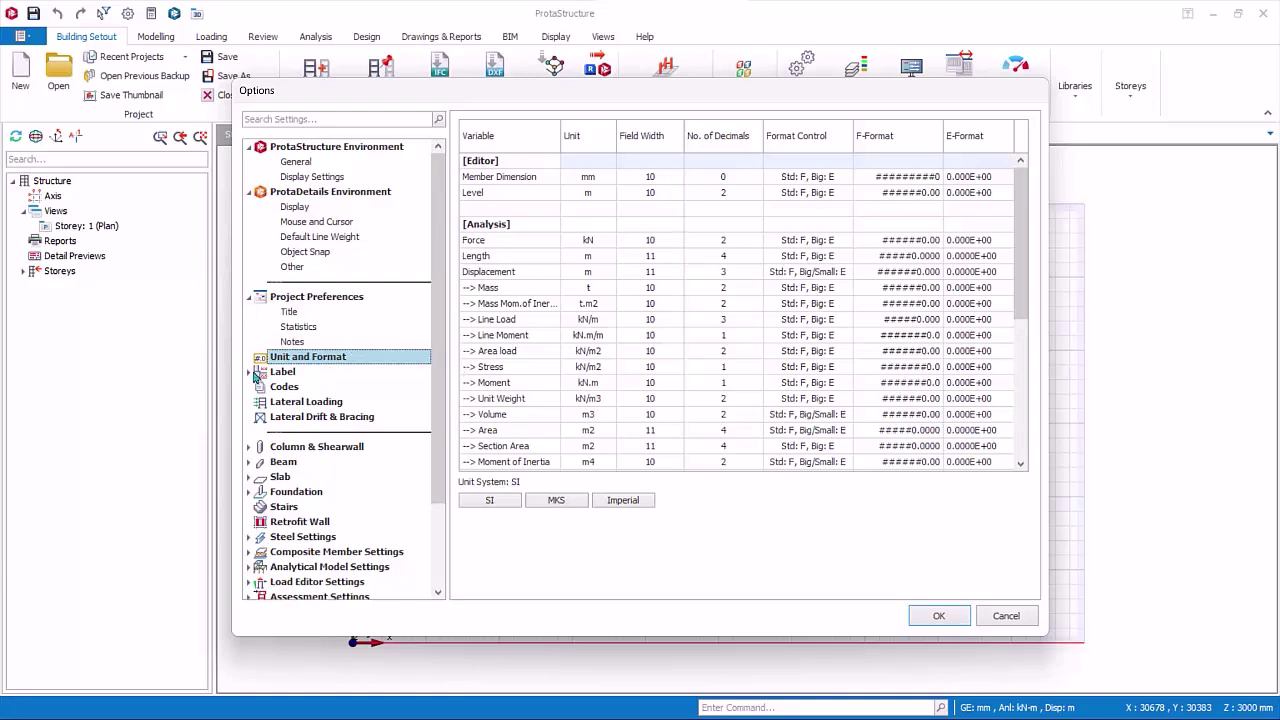
pyautogui.click(298, 373)
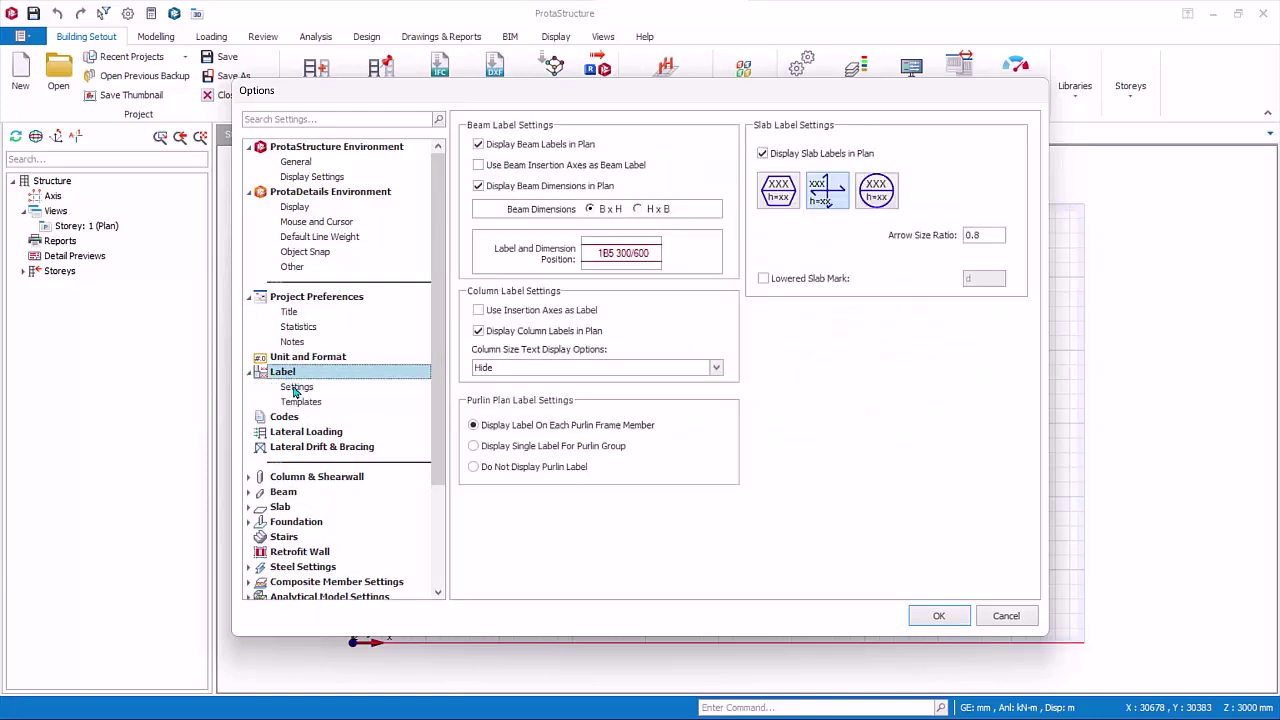
pyautogui.click(295, 389)
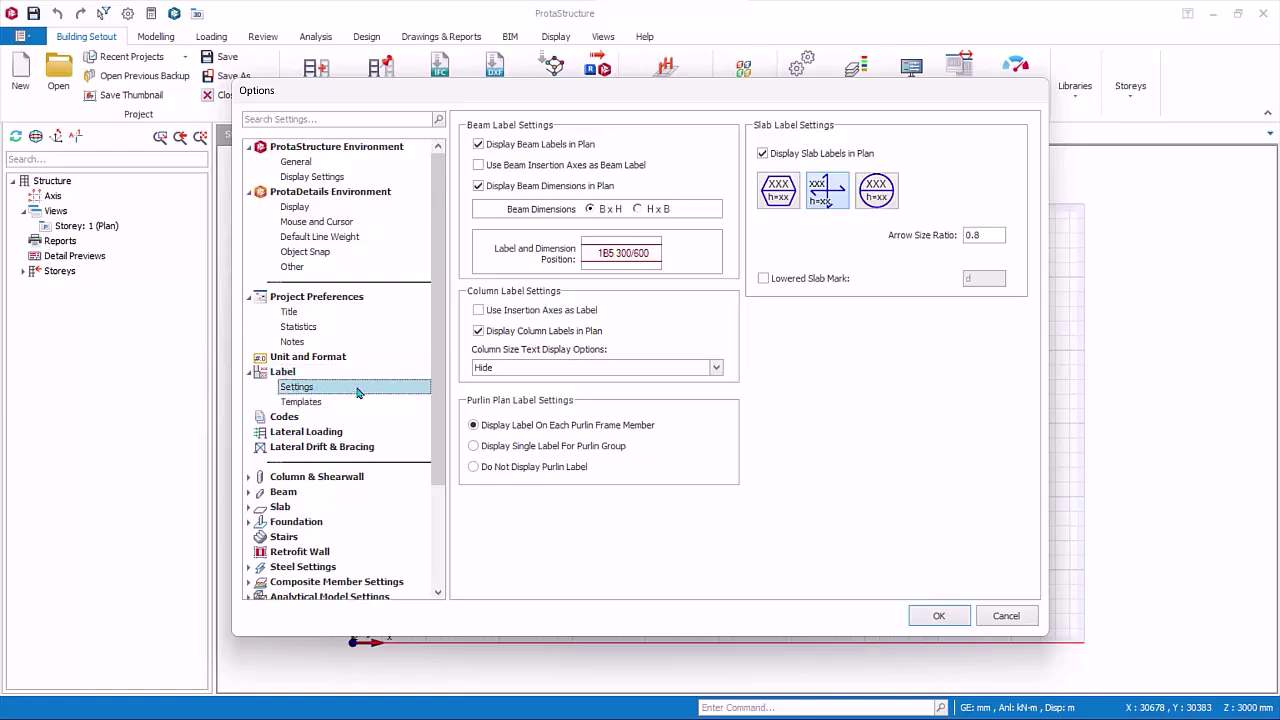
pyautogui.click(328, 403)
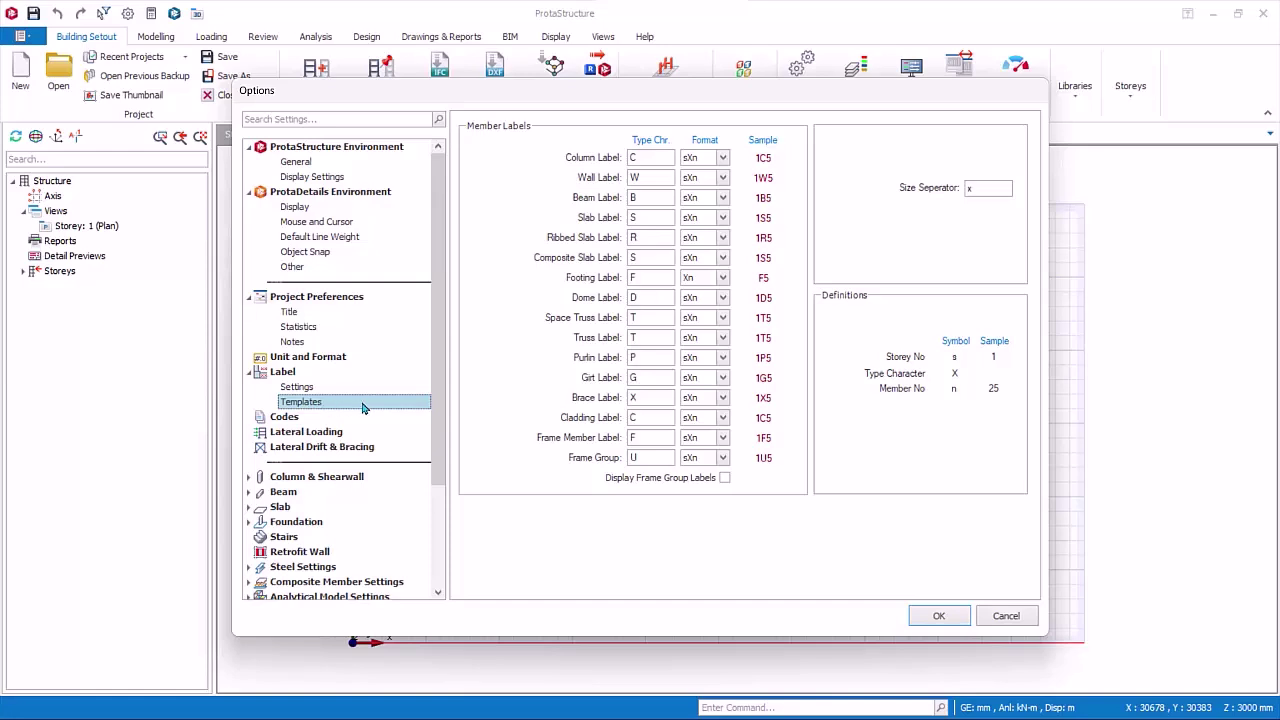
pyautogui.click(288, 417)
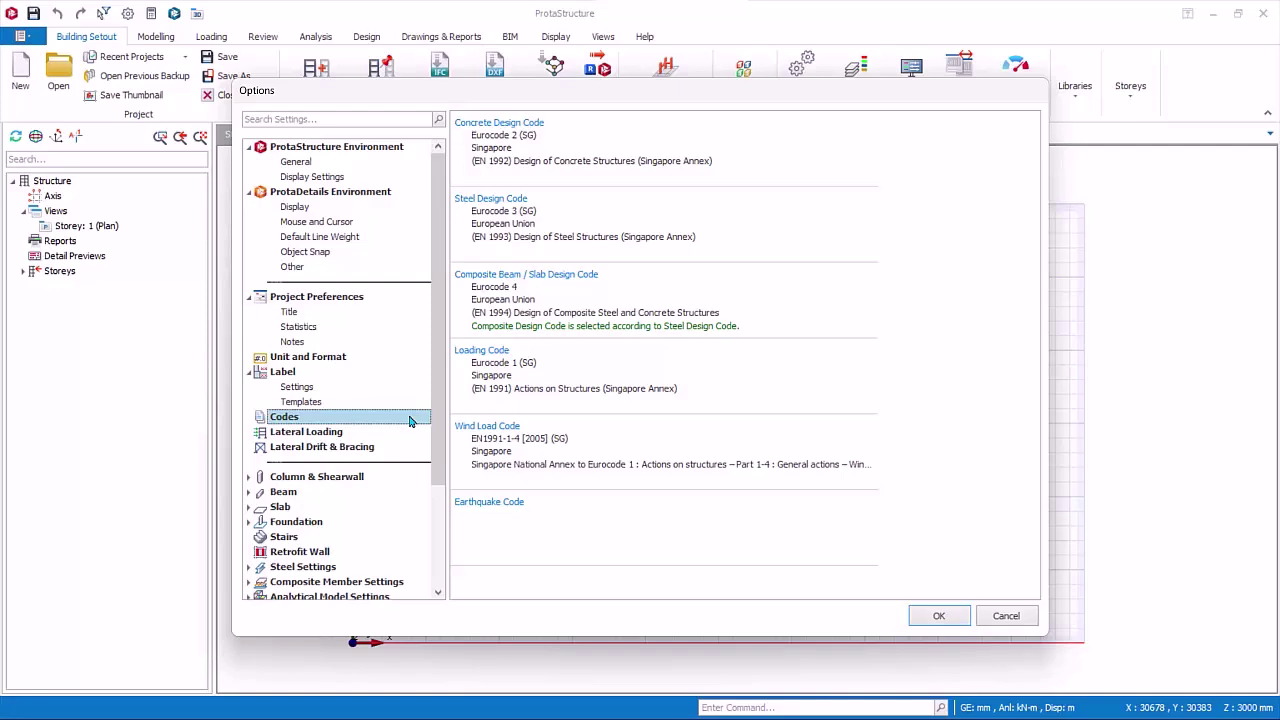
# - View Lateral Loading and Drift & Bracing, then expand the Column & Shearwall and Beam groups
pyautogui.click(318, 434)
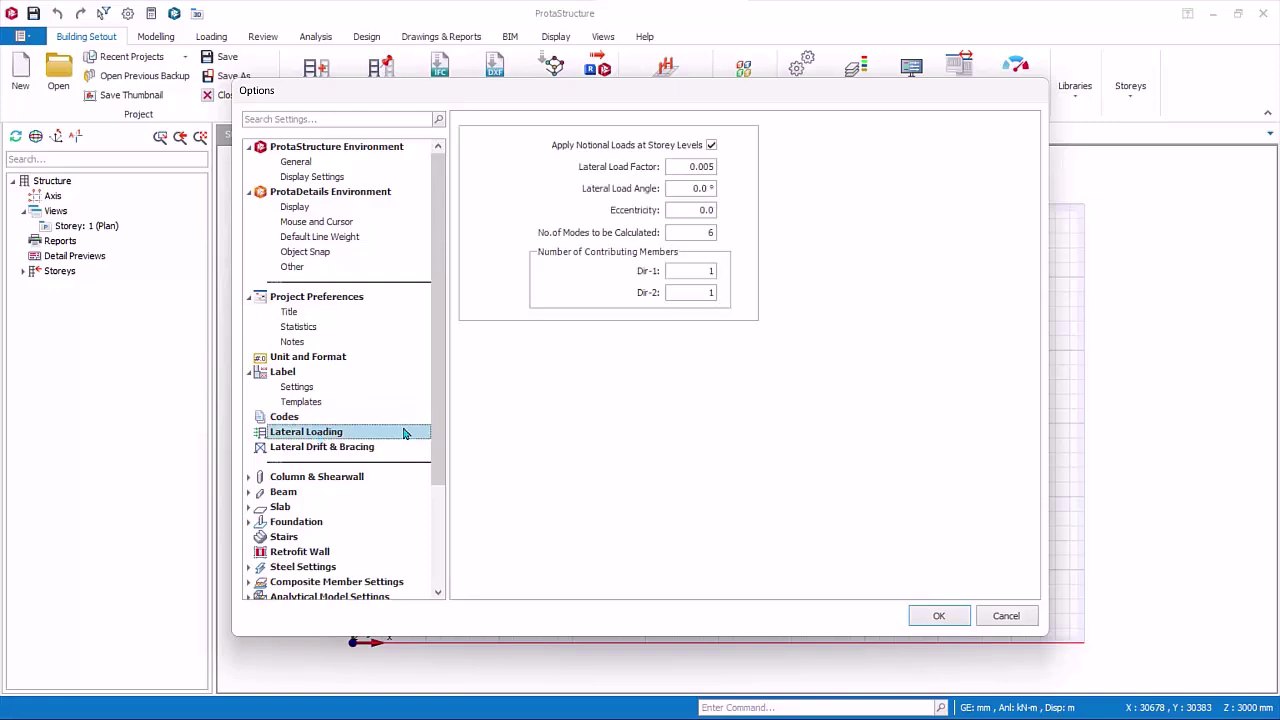
pyautogui.click(375, 448)
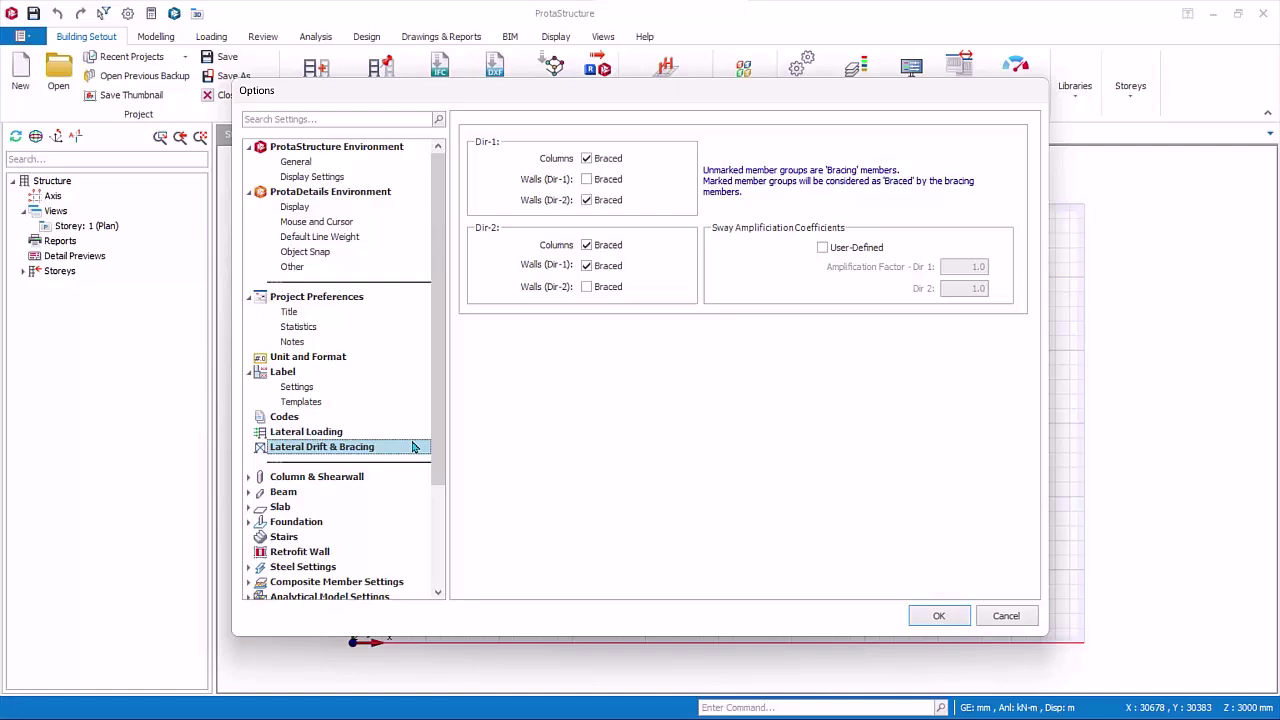
pyautogui.click(250, 481)
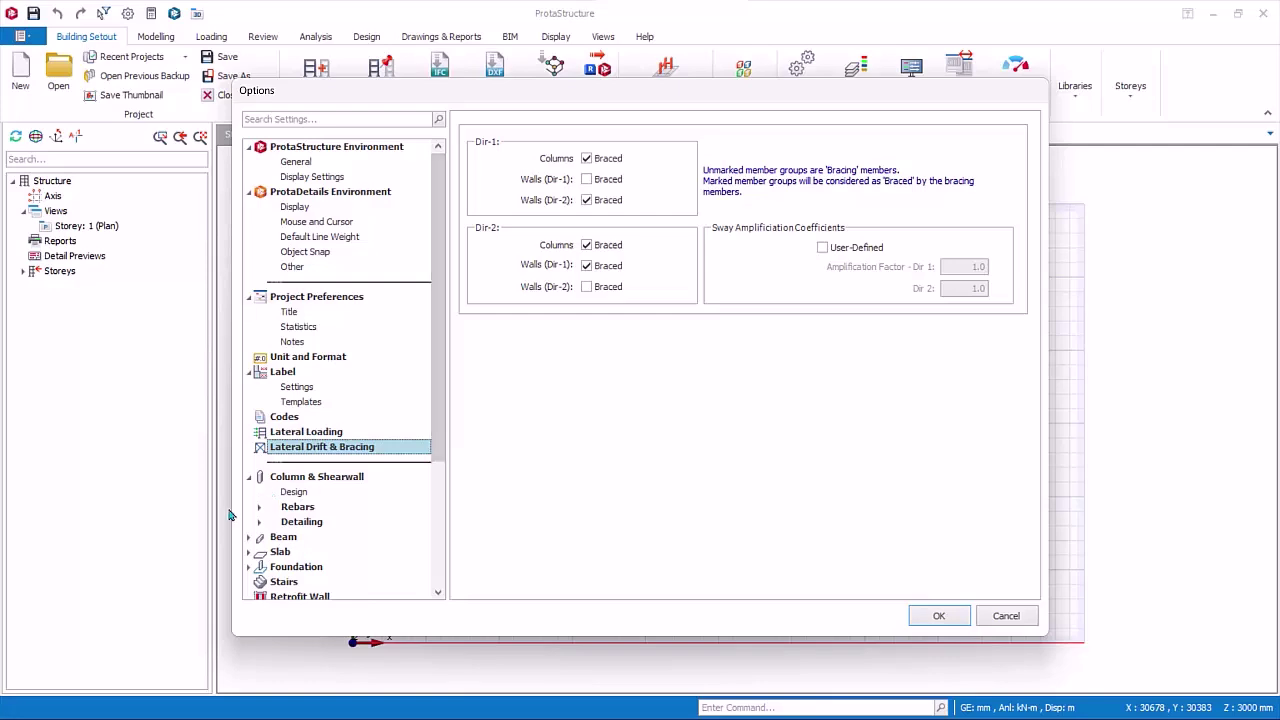
pyautogui.click(251, 539)
# - View Slab, Foundation, Scales and Rebar settings, ending on Plan Details
pyautogui.scroll(-2, 377, 489)
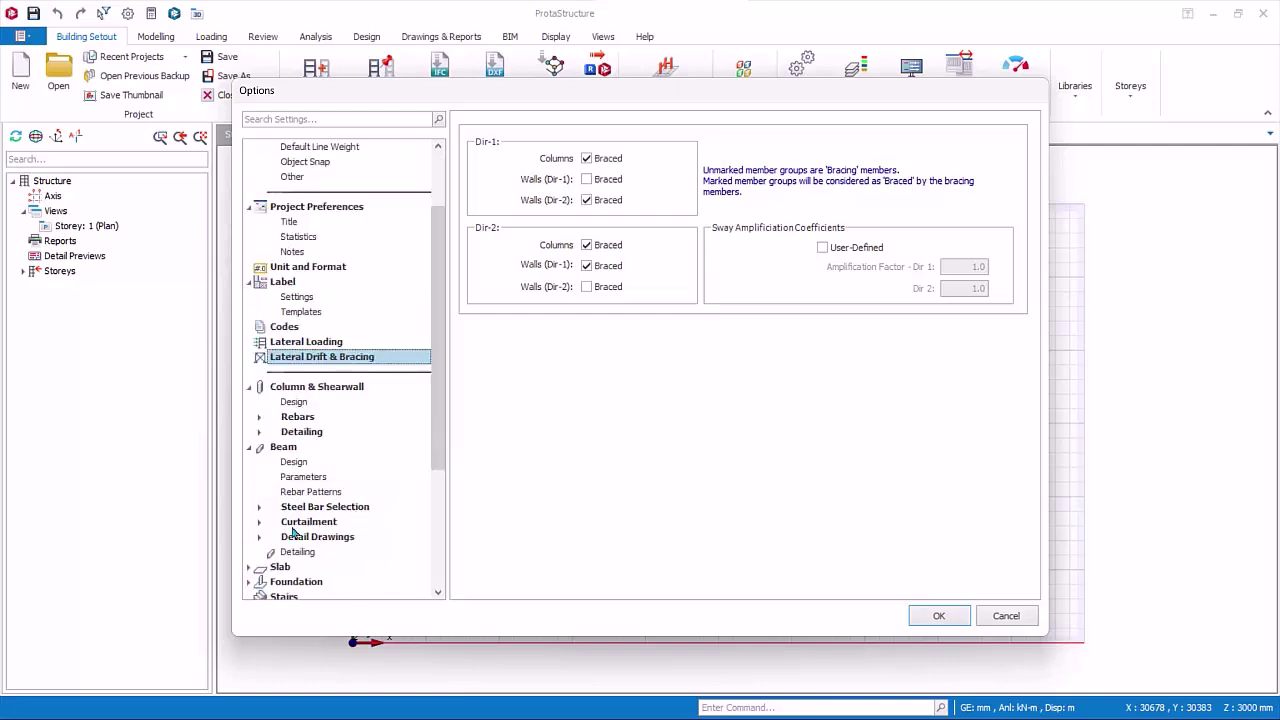
pyautogui.click(249, 567)
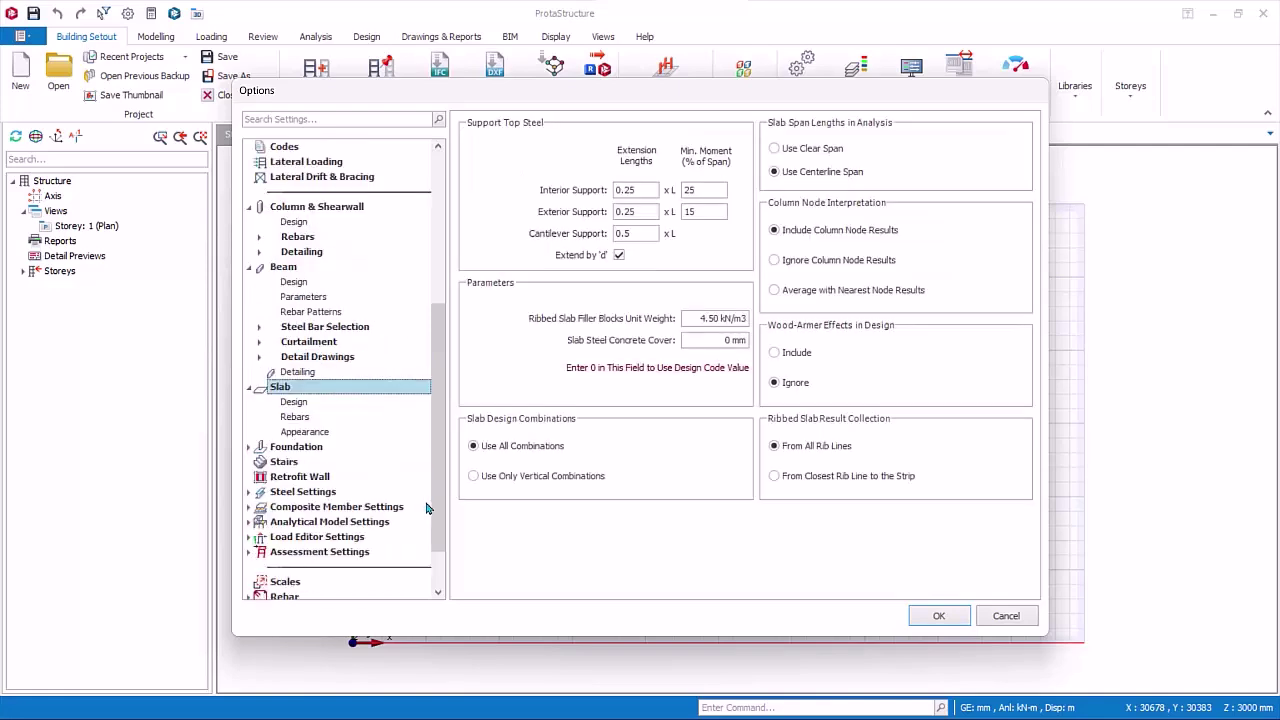
pyautogui.click(246, 448)
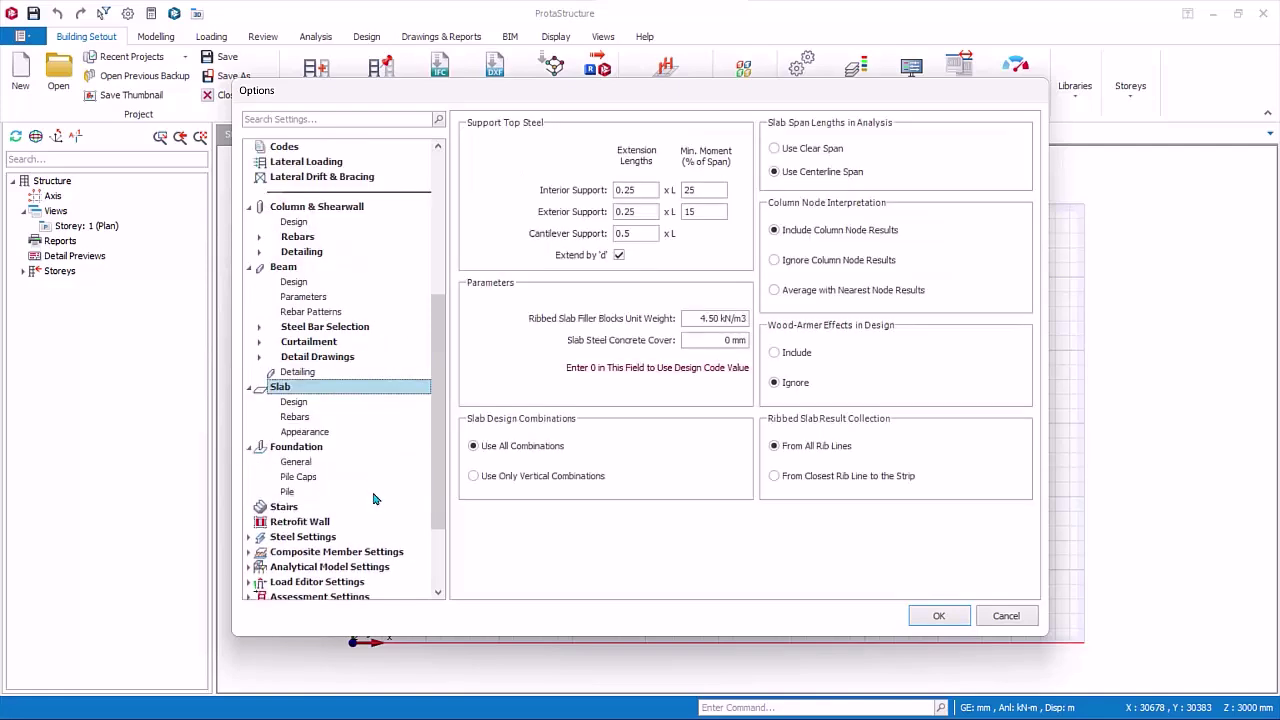
pyautogui.scroll(-2, 376, 500)
pyautogui.click(290, 524)
pyautogui.click(296, 541)
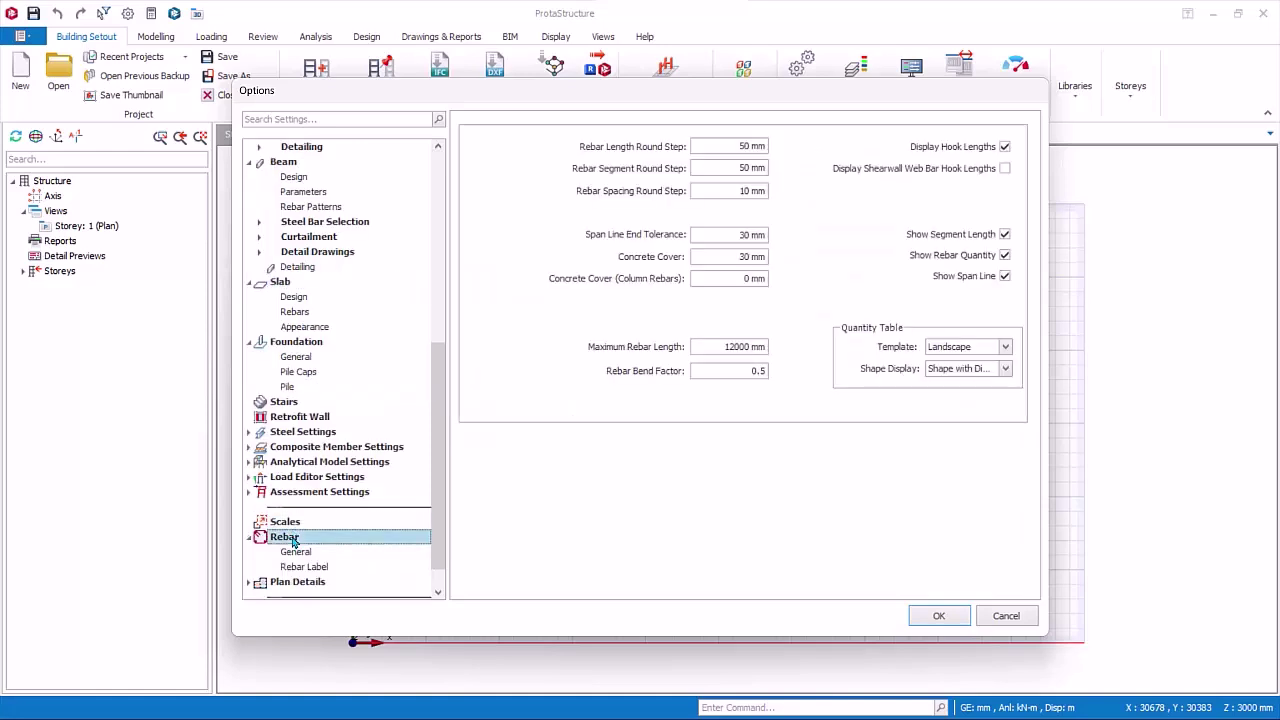
pyautogui.scroll(1, 341, 537)
pyautogui.scroll(-2, 325, 545)
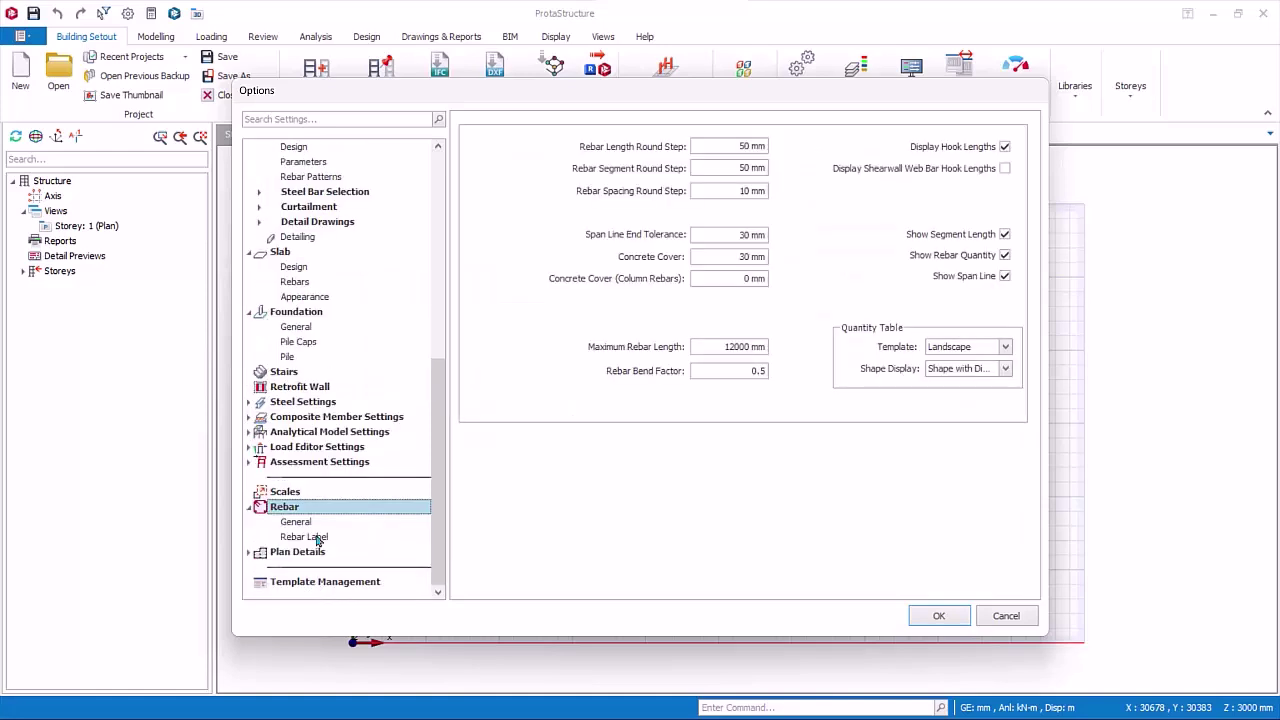
pyautogui.click(316, 553)
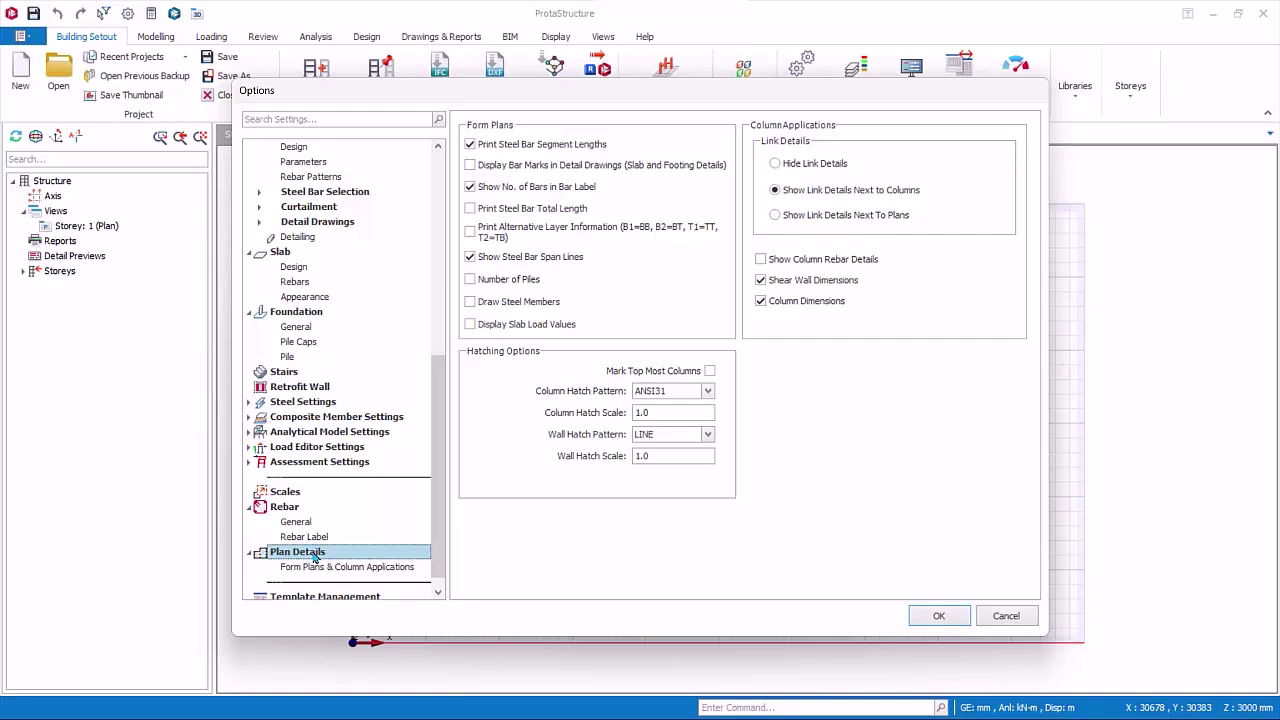
pyautogui.scroll(-1, 314, 558)
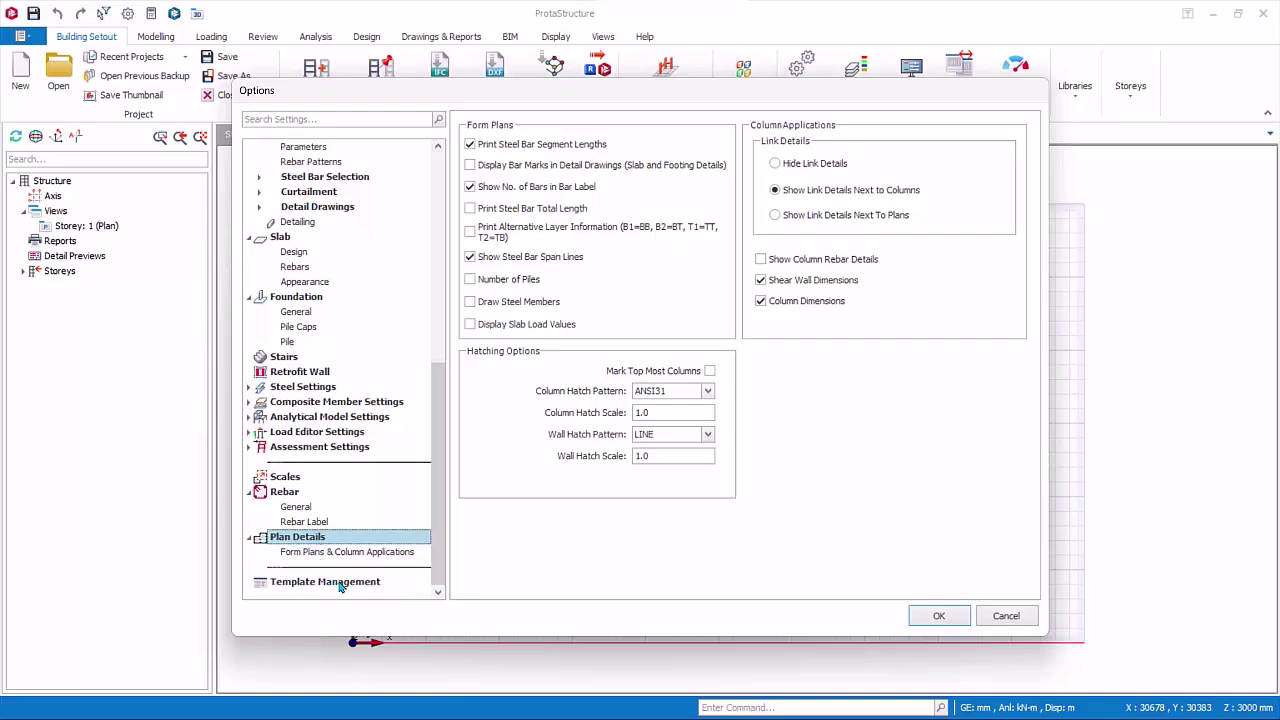
# - View the Template Management page, then cancel the Options dialog without changes
pyautogui.click(342, 588)
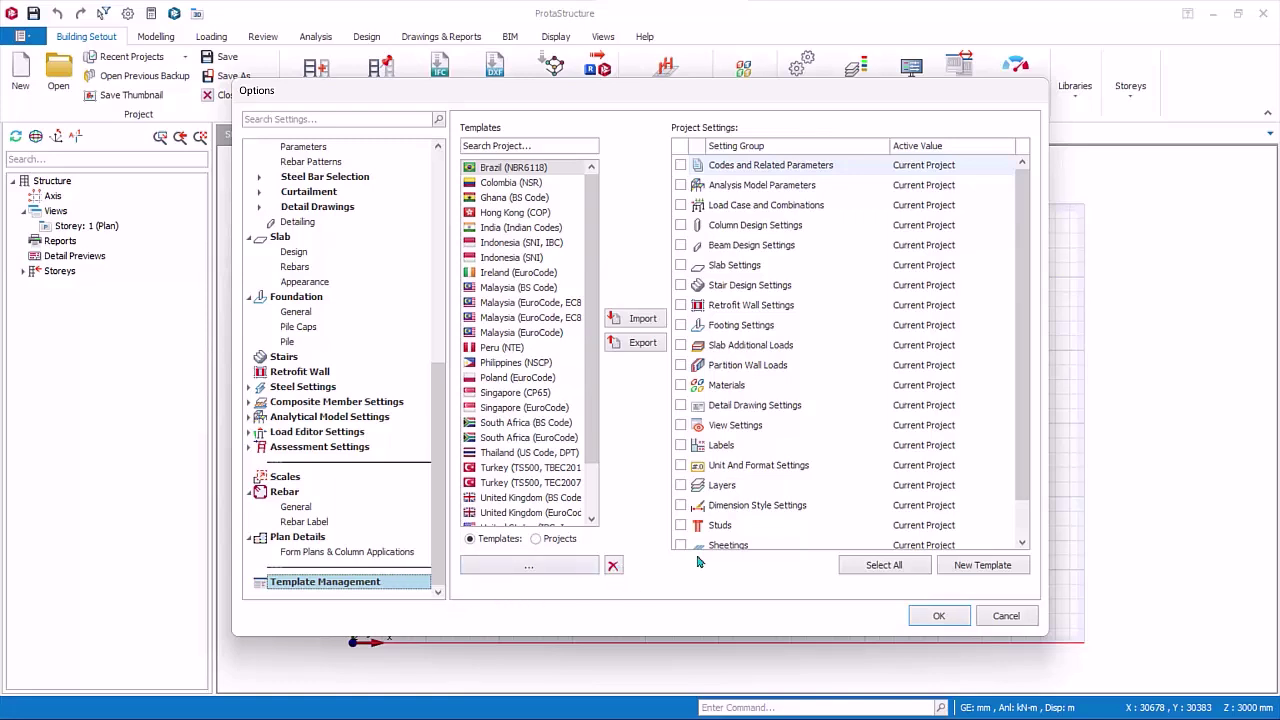
pyautogui.click(1000, 620)
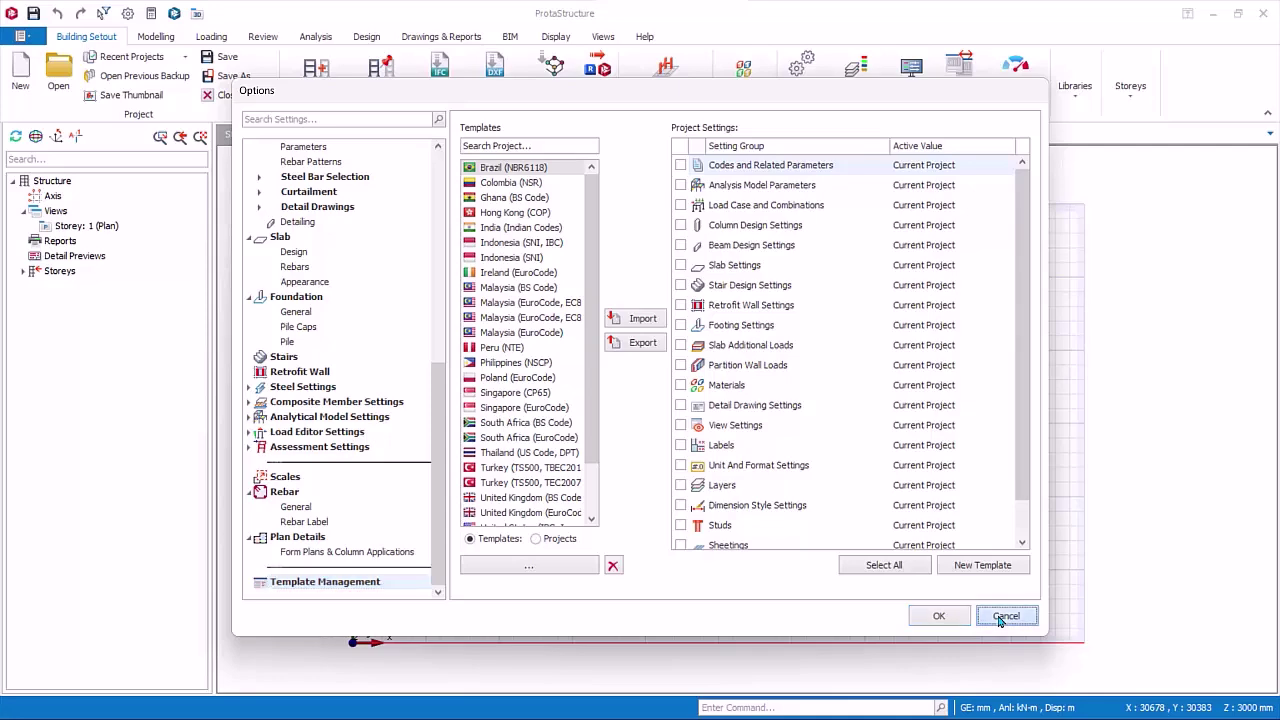